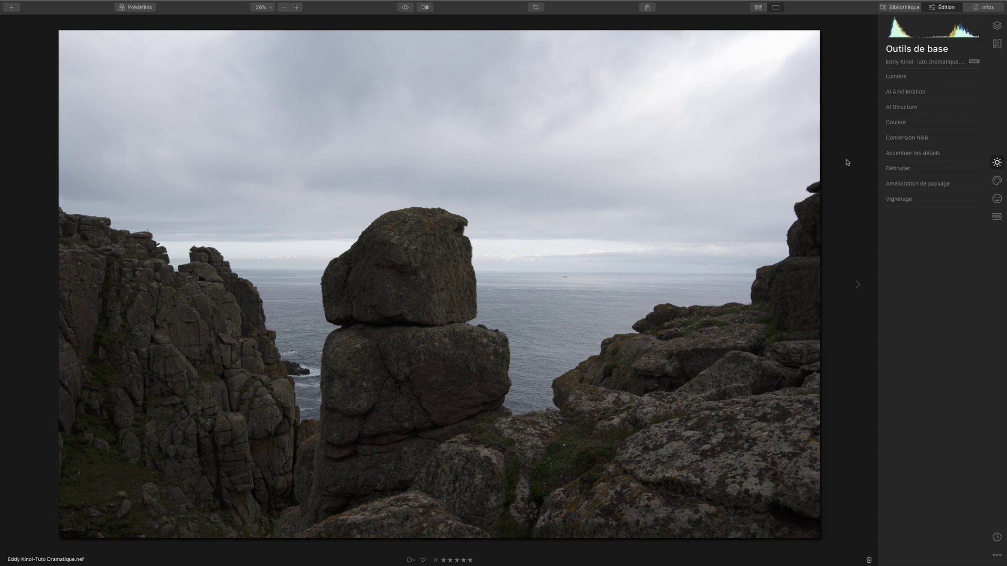
# Step: Enable automatic distortion correction, chromatic aberration removal and fringe removal for the photo
pyautogui.click(996, 43)
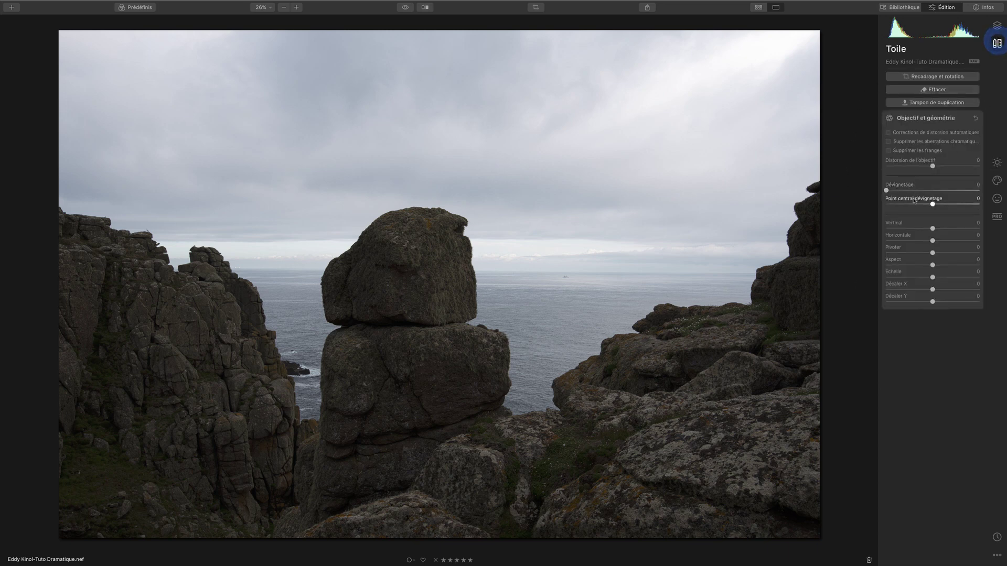
pyautogui.click(900, 134)
pyautogui.click(900, 142)
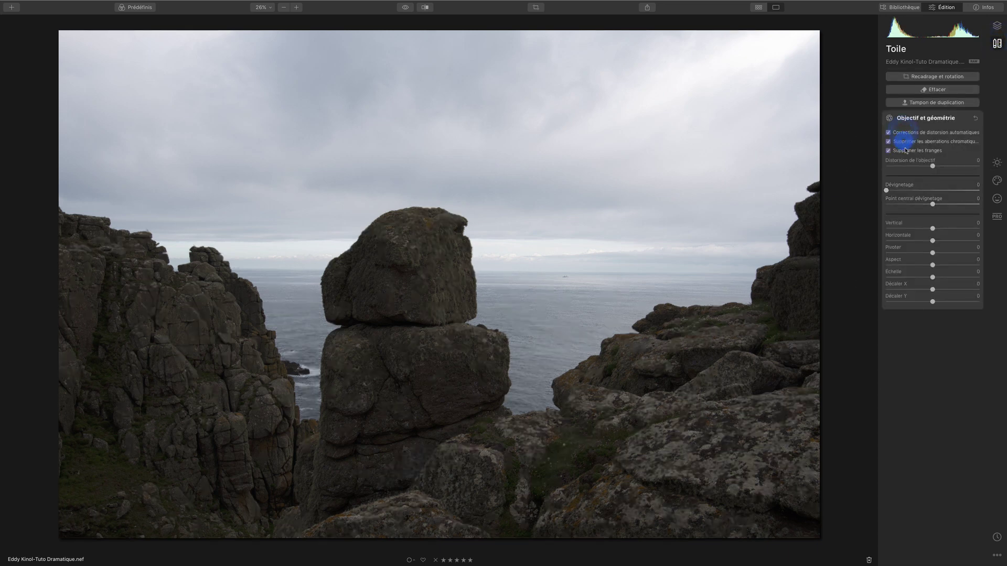
pyautogui.click(900, 151)
# Step: Level the horizon by rotating the photo to -0.59° and set the crop aspect ratio to 16:9
pyautogui.click(923, 76)
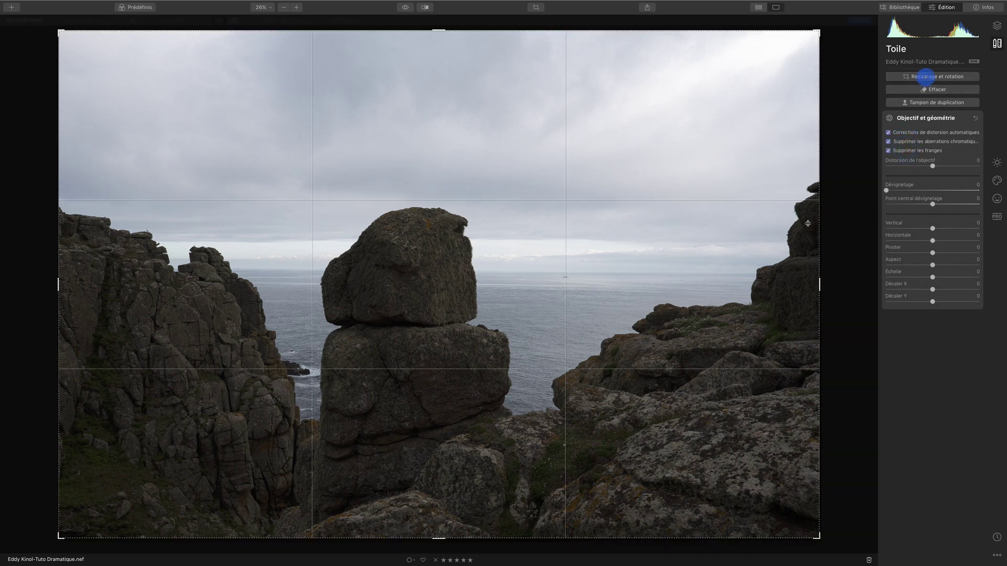
pyautogui.moveTo(907, 288); pyautogui.dragTo(908, 280)
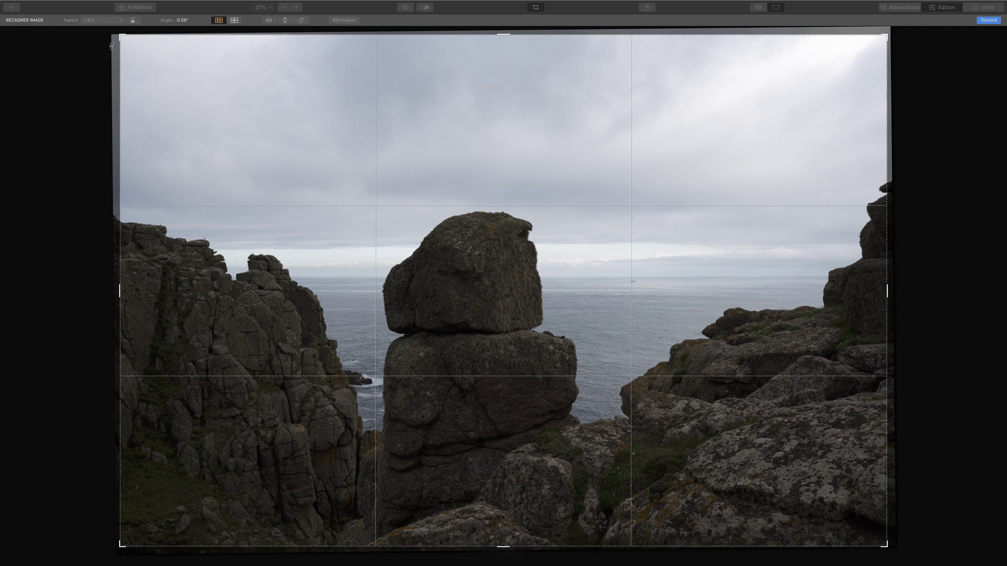
pyautogui.click(111, 20)
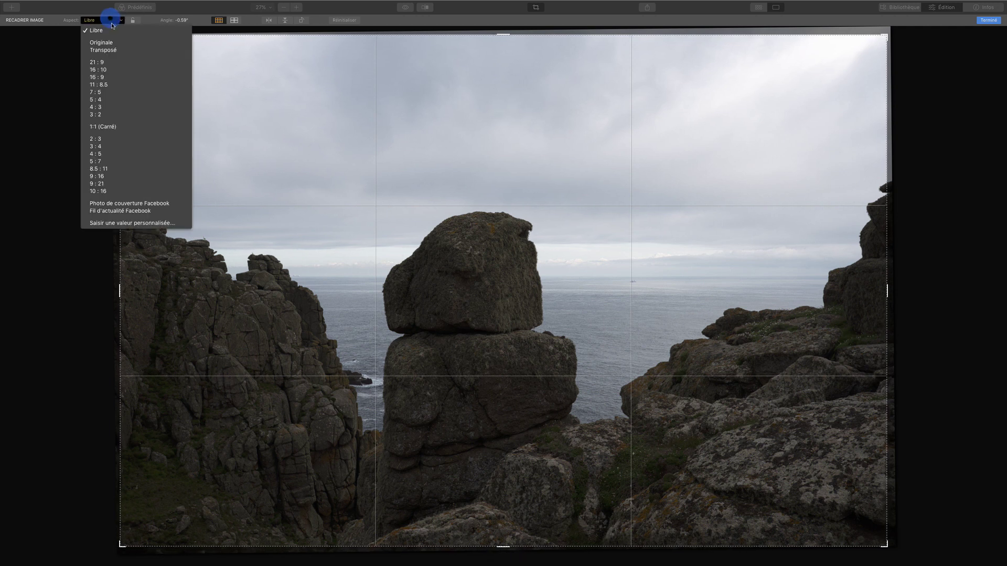
pyautogui.click(116, 76)
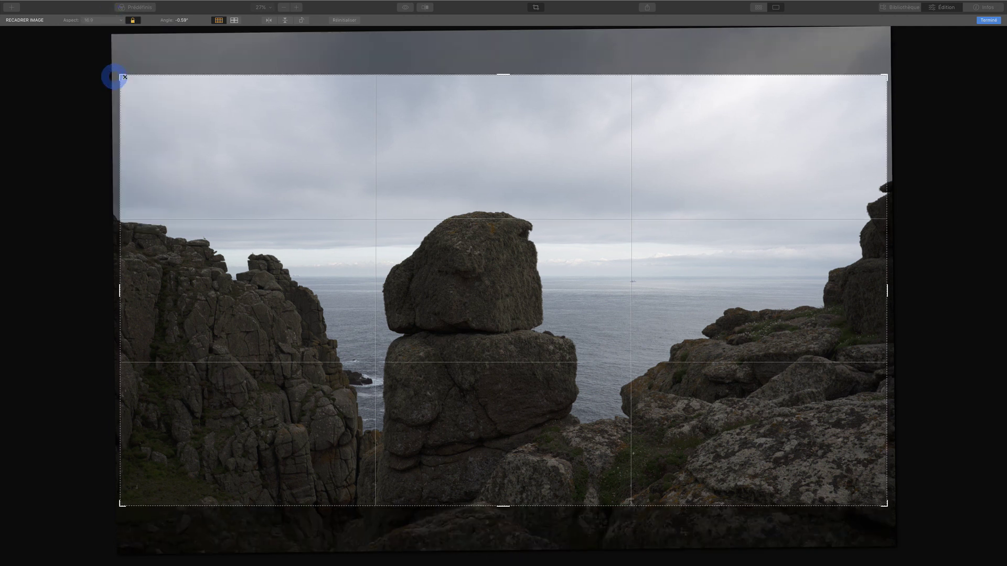
# Step: Tighten the crop around the stacked rocks, place the horizon on the upper third line and apply the crop
pyautogui.moveTo(607, 241); pyautogui.dragTo(591, 213)
pyautogui.moveTo(119, 294); pyautogui.dragTo(153, 287)
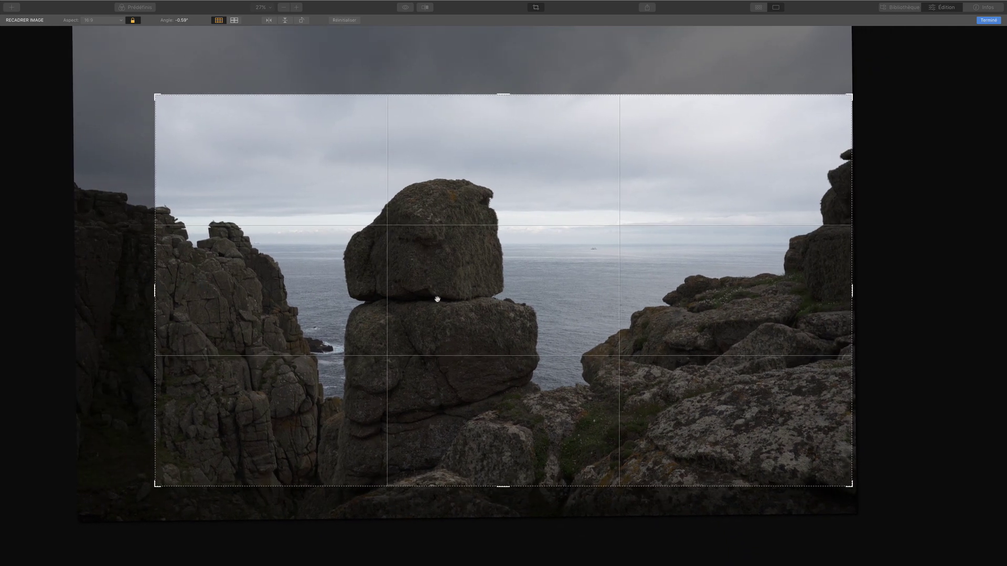
pyautogui.moveTo(507, 282); pyautogui.dragTo(512, 266)
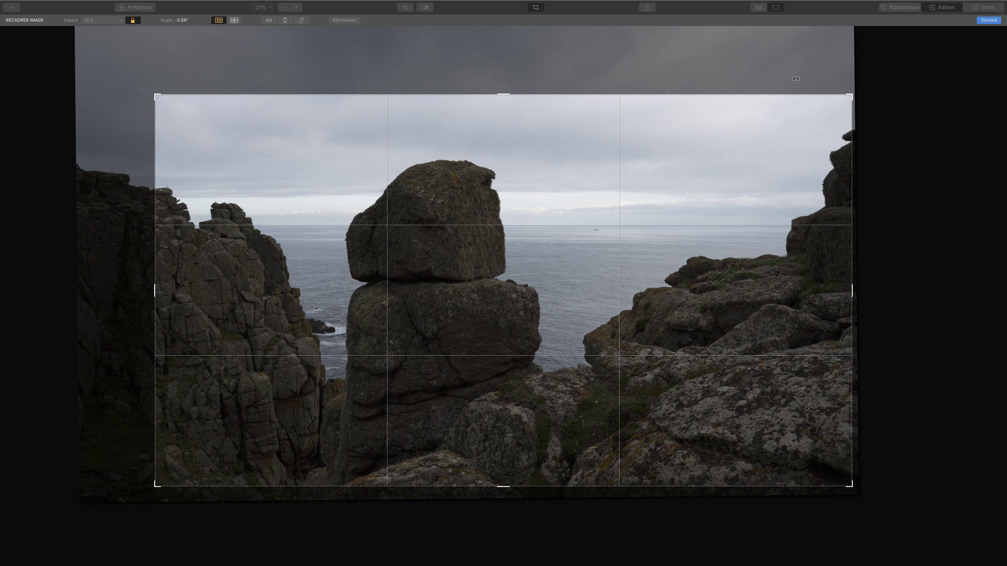
pyautogui.click(988, 20)
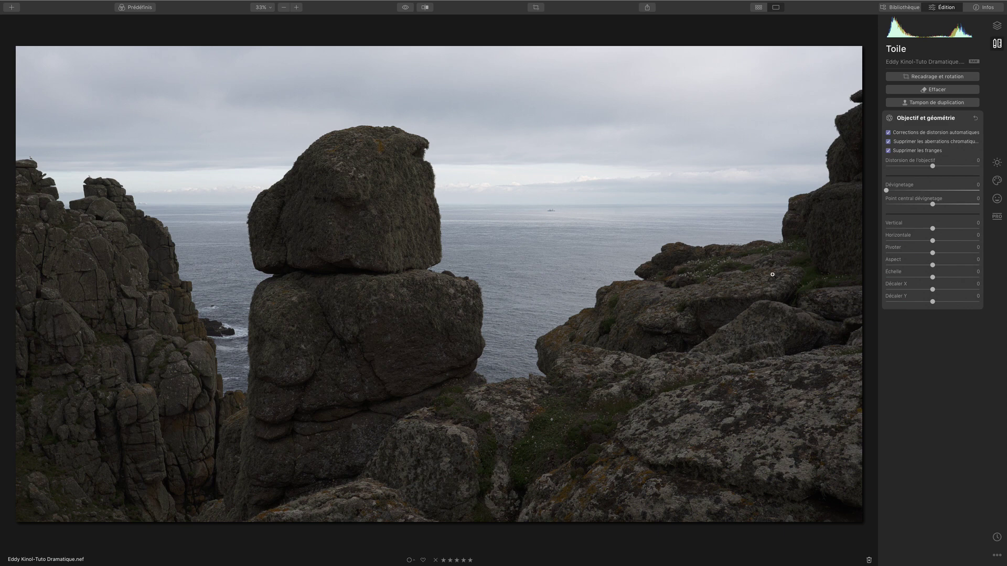
# Step: Set the Lumière values: highlights -29, shadows 24, whites 18, blacks 20, smart contrast 15 and exposure -0.52
pyautogui.click(997, 166)
pyautogui.click(904, 79)
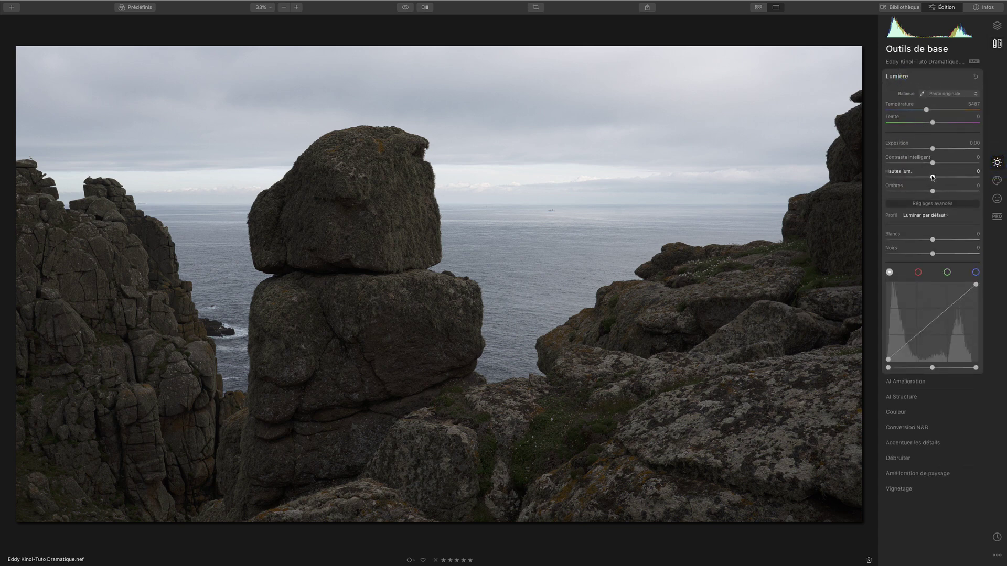
pyautogui.moveTo(932, 178)
pyautogui.mouseDown()
pyautogui.moveTo(919, 178)
pyautogui.moveTo(943, 191)
pyautogui.mouseUp()
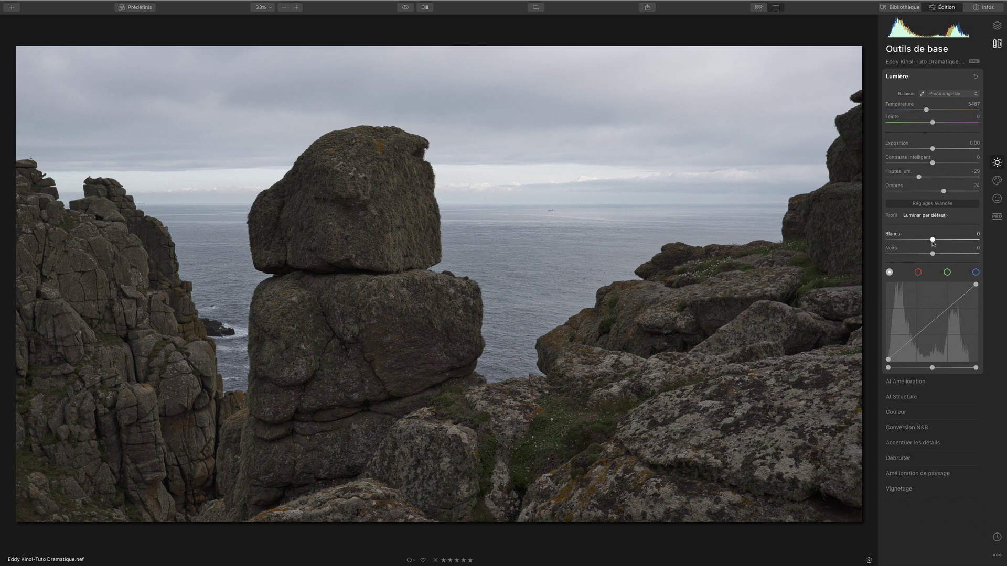
pyautogui.moveTo(935, 239)
pyautogui.mouseDown()
pyautogui.moveTo(945, 241)
pyautogui.moveTo(926, 254)
pyautogui.moveTo(937, 256)
pyautogui.mouseUp()
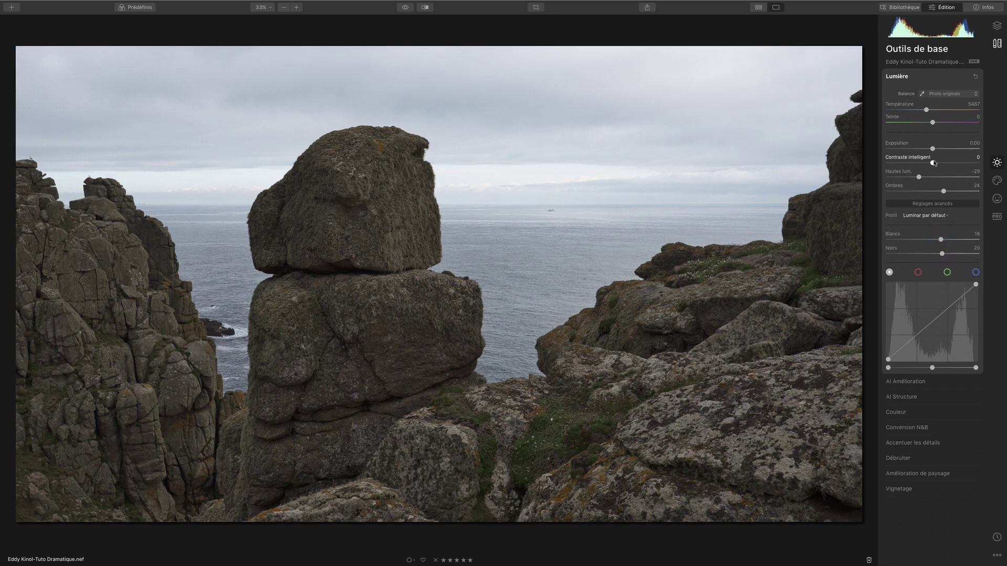
pyautogui.moveTo(941, 162); pyautogui.dragTo(928, 149)
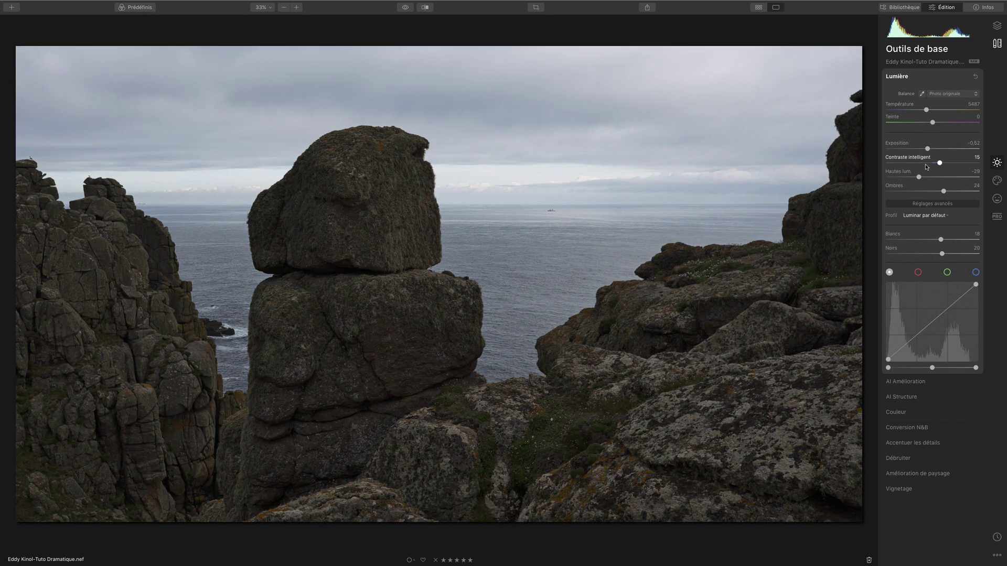
# Step: Set AI Accent to 42 and try out the AI sky enhancer, returning it to 0
pyautogui.click(922, 381)
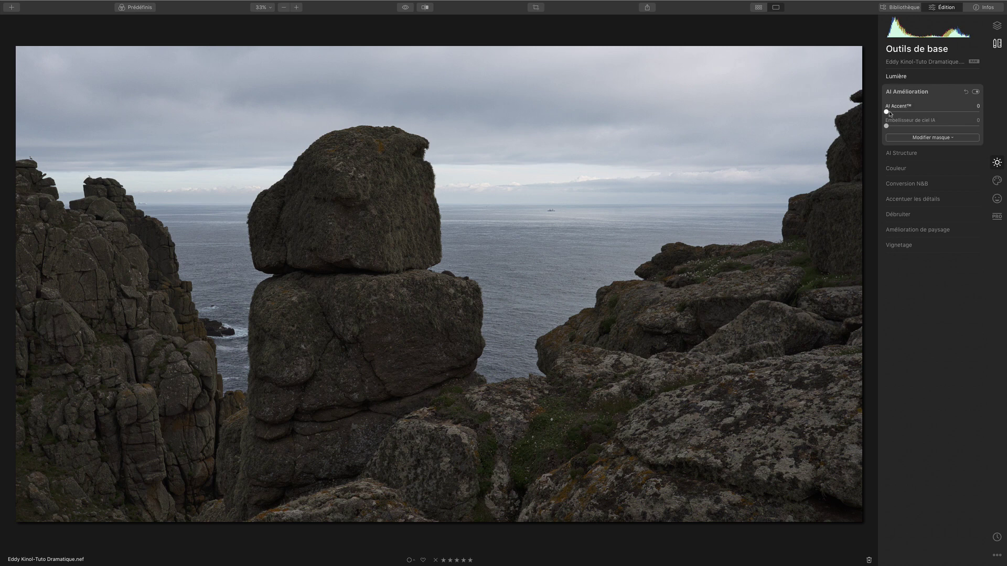
pyautogui.moveTo(887, 113); pyautogui.dragTo(925, 113)
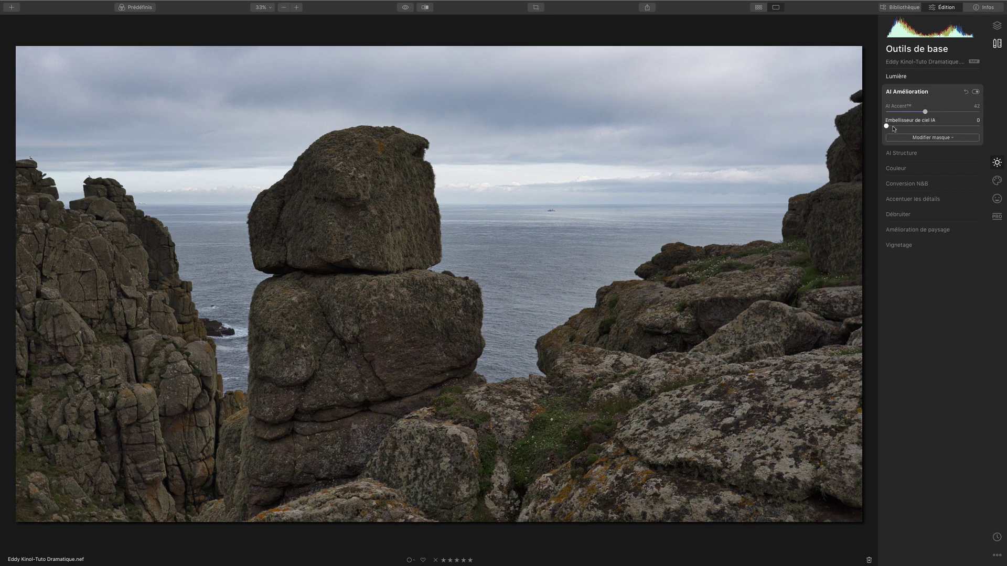
pyautogui.moveTo(895, 126); pyautogui.dragTo(874, 128)
# Step: Compare the edit with the original photo, and set the smart contrast to -18
pyautogui.click(405, 9)
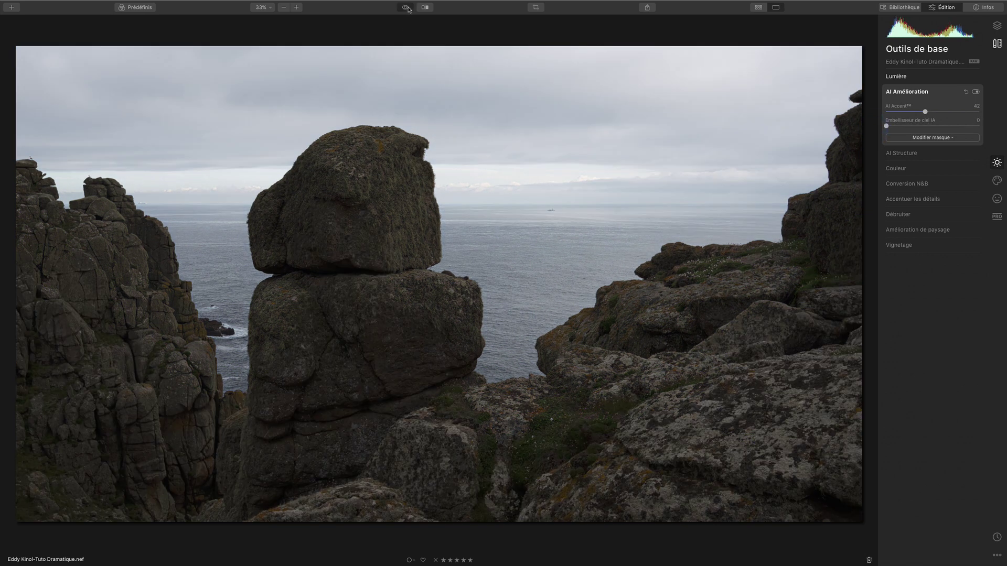
pyautogui.click(406, 8)
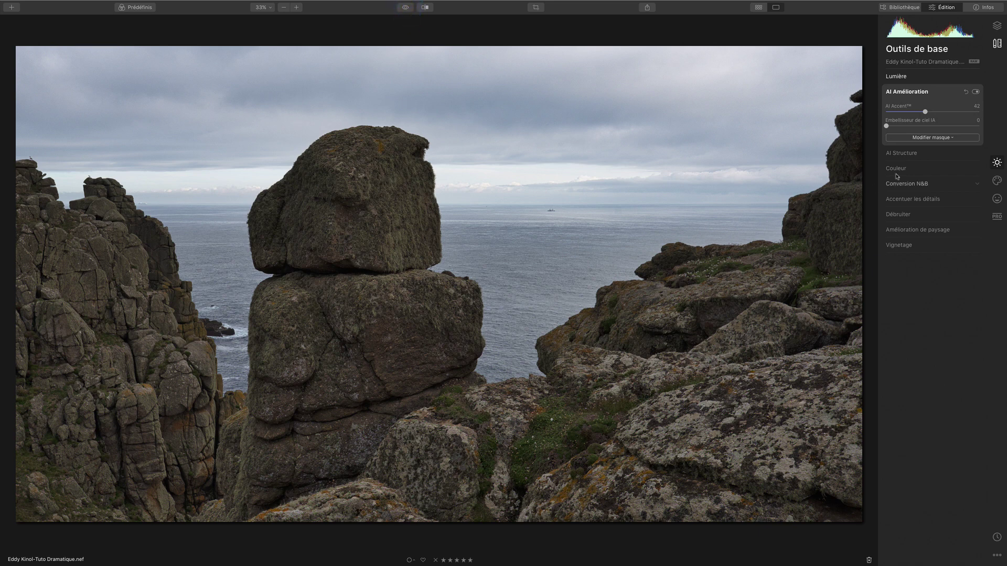
pyautogui.click(898, 77)
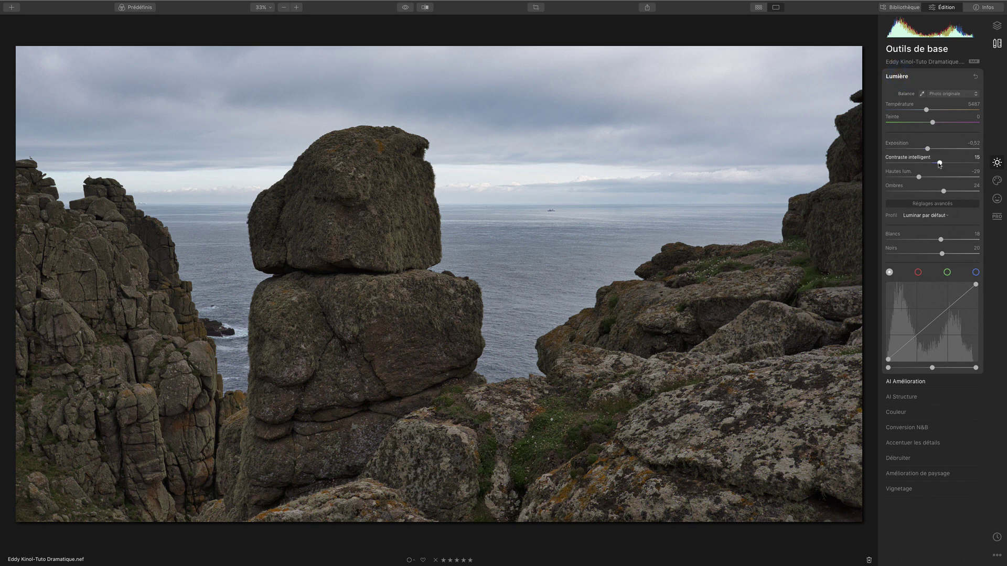
pyautogui.moveTo(935, 163); pyautogui.dragTo(924, 163)
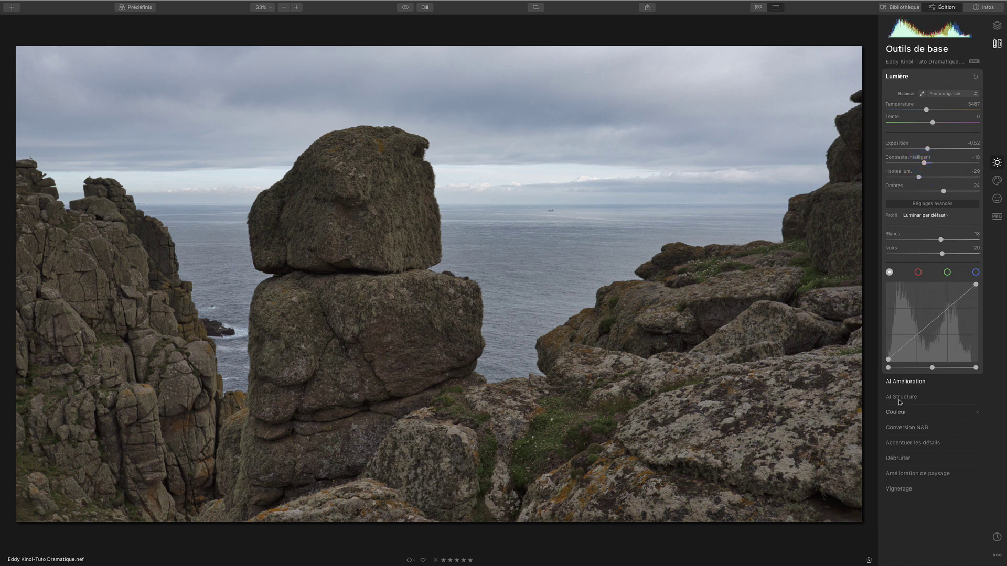
# Step: Raise the luminance and saturation of the yellow tones in the advanced Couleur settings
pyautogui.click(908, 416)
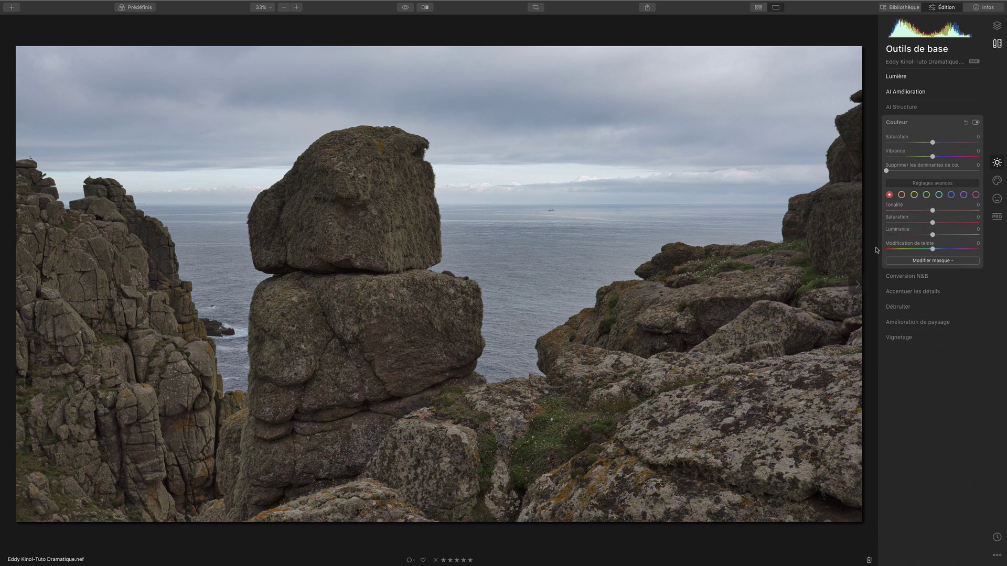
pyautogui.click(914, 195)
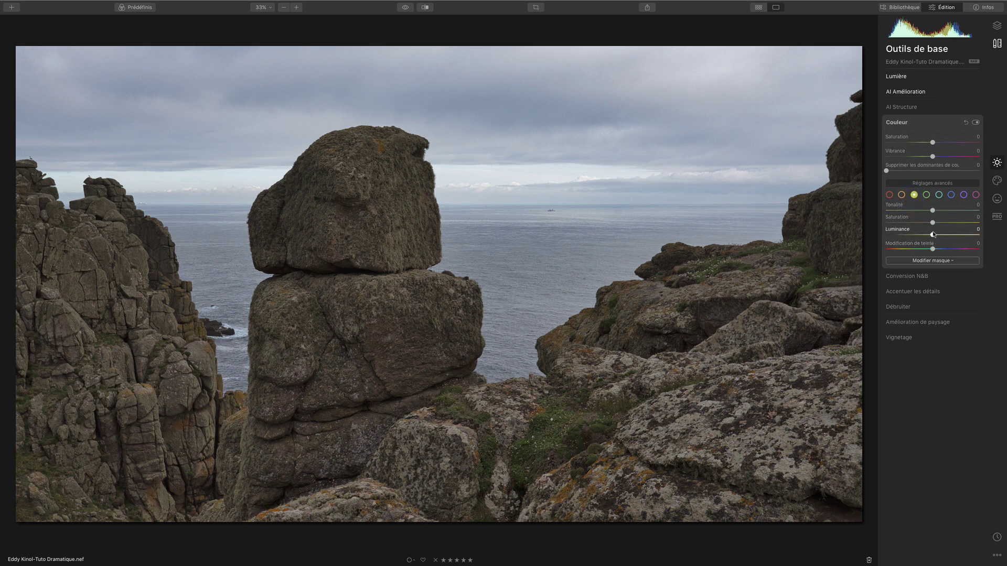
pyautogui.moveTo(933, 235); pyautogui.dragTo(955, 223)
# Step: Set the orange tones' saturation to 34 and luminance to 36, and compare the photo with and without the colour adjustments
pyautogui.click(901, 194)
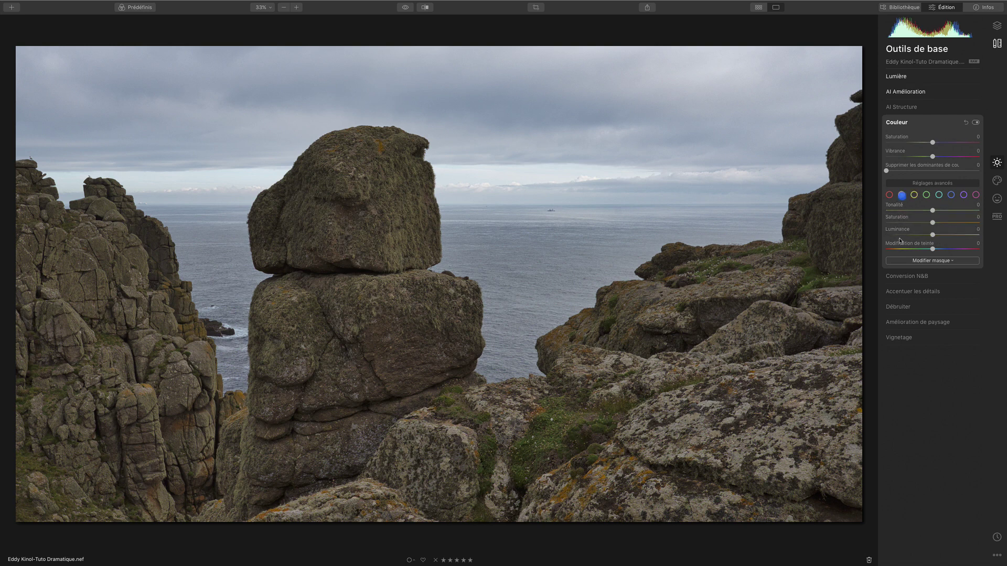
pyautogui.moveTo(947, 231)
pyautogui.mouseDown()
pyautogui.moveTo(925, 234)
pyautogui.moveTo(959, 238)
pyautogui.moveTo(924, 242)
pyautogui.moveTo(961, 237)
pyautogui.moveTo(938, 237)
pyautogui.moveTo(950, 237)
pyautogui.moveTo(950, 223)
pyautogui.mouseUp()
pyautogui.click(933, 222)
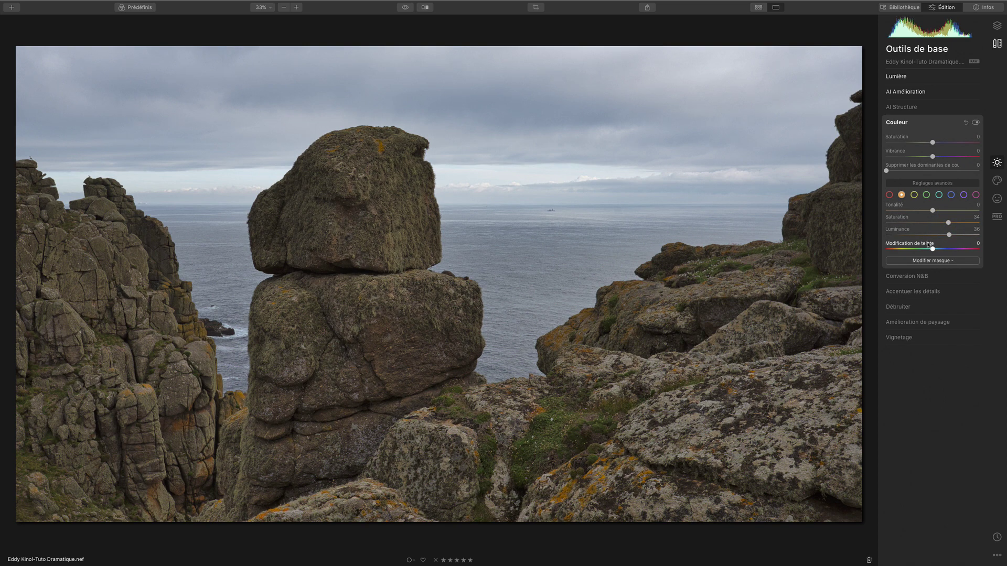
pyautogui.click(976, 122)
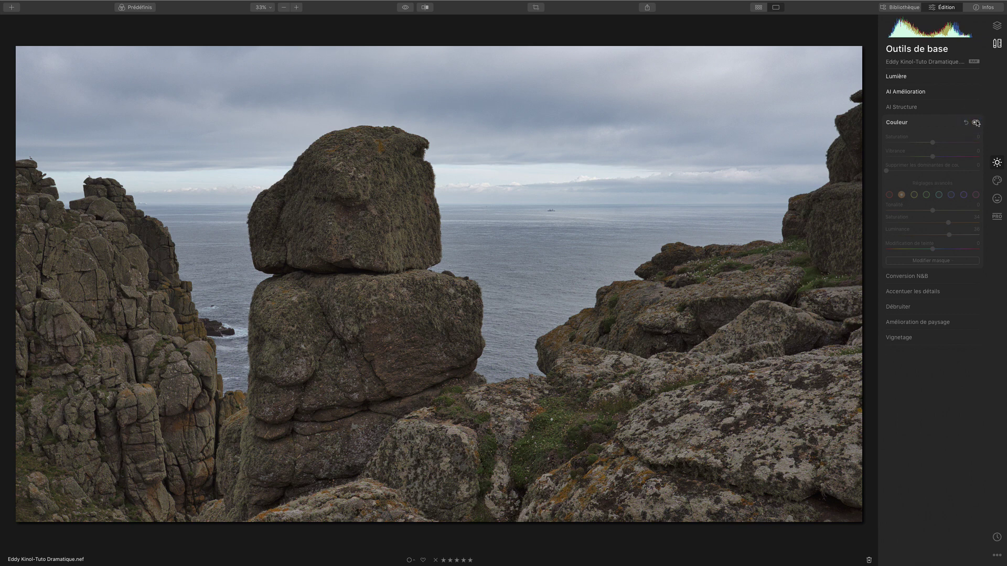
pyautogui.click(977, 123)
pyautogui.click(977, 124)
pyautogui.click(976, 124)
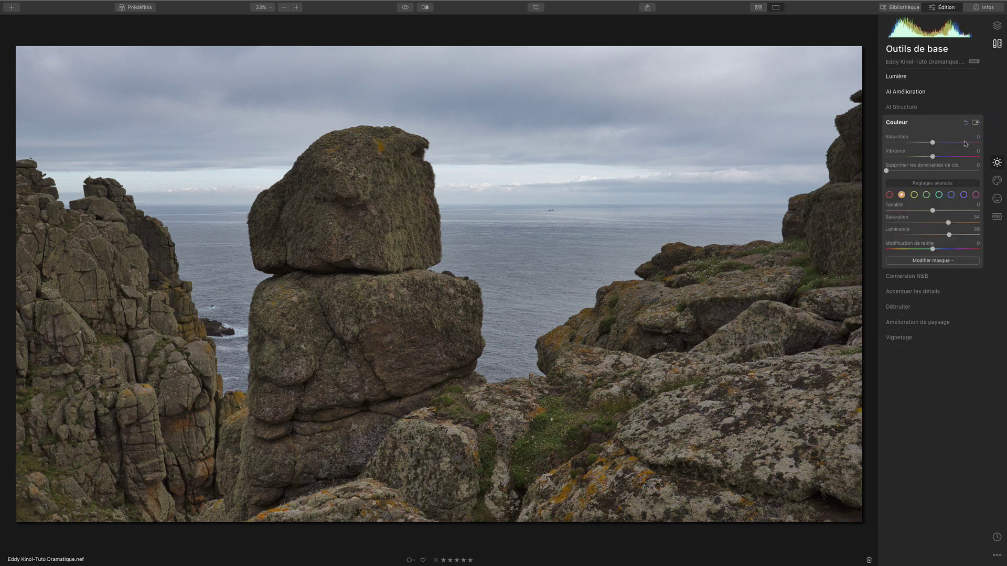
# Step: Set the red tones' hue to -4, saturation to 58 and luminance to -8, and check the colour adjustments' effect
pyautogui.click(889, 195)
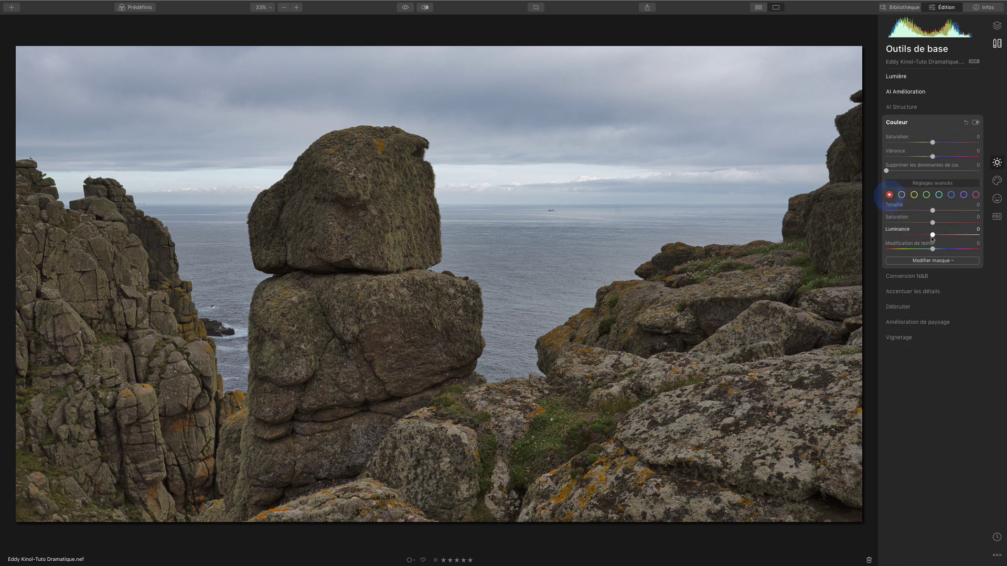
pyautogui.moveTo(938, 236)
pyautogui.mouseDown()
pyautogui.moveTo(958, 234)
pyautogui.moveTo(924, 235)
pyautogui.moveTo(960, 235)
pyautogui.moveTo(936, 224)
pyautogui.moveTo(953, 222)
pyautogui.mouseUp()
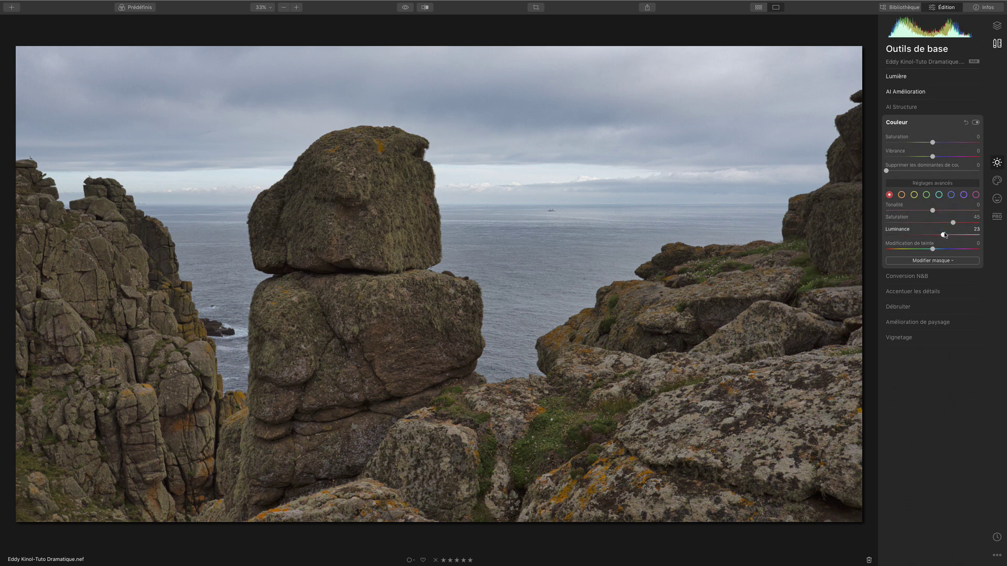
pyautogui.moveTo(944, 235); pyautogui.dragTo(966, 212)
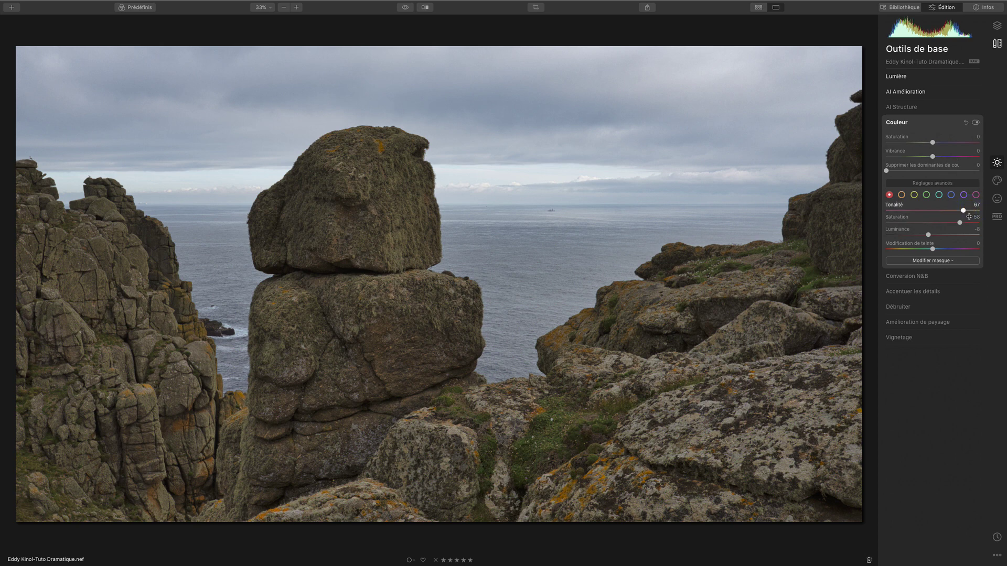
pyautogui.moveTo(966, 212); pyautogui.dragTo(930, 215)
pyautogui.click(976, 122)
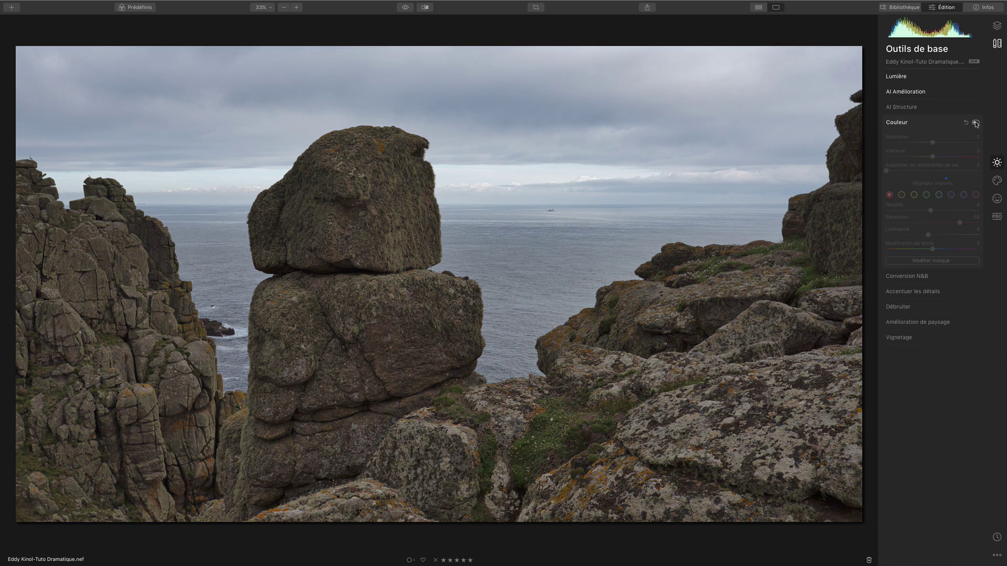
pyautogui.click(976, 123)
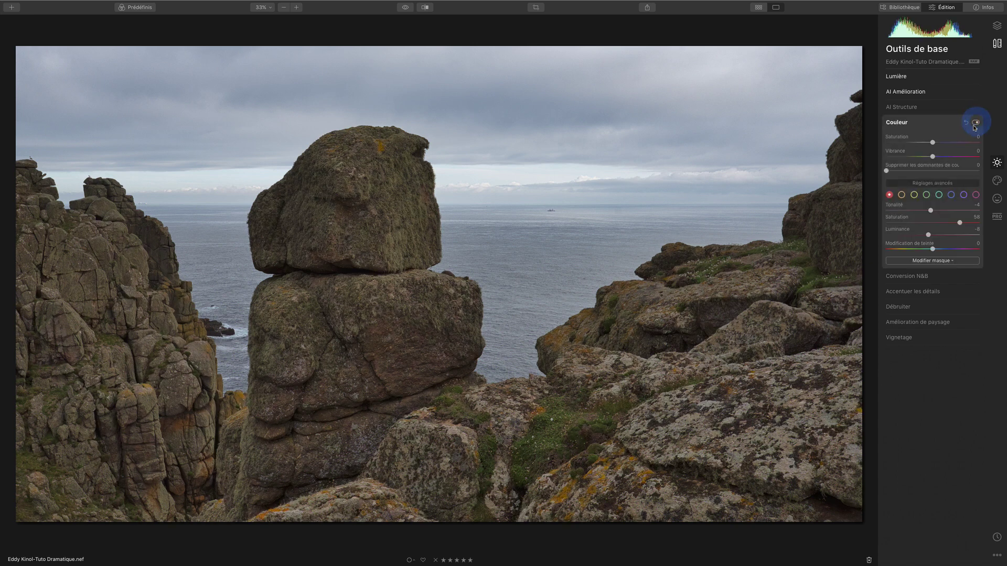
# Step: Set the blue tones' saturation to 43 and luminance to -13
pyautogui.click(939, 196)
pyautogui.click(951, 194)
pyautogui.moveTo(933, 236); pyautogui.dragTo(952, 222)
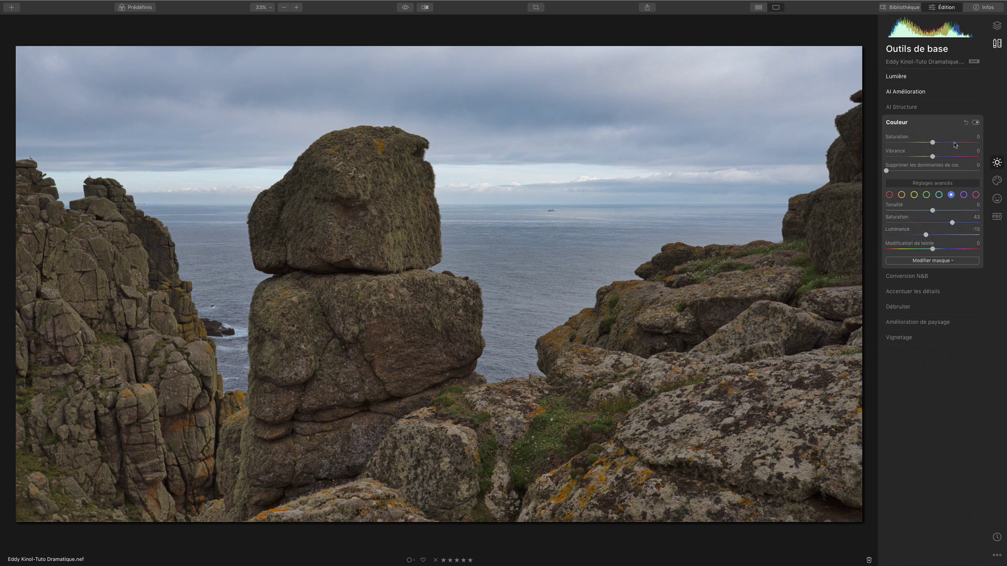
# Step: Compare the photo with and without the colour adjustments, and compare the whole edit with the original
pyautogui.click(975, 122)
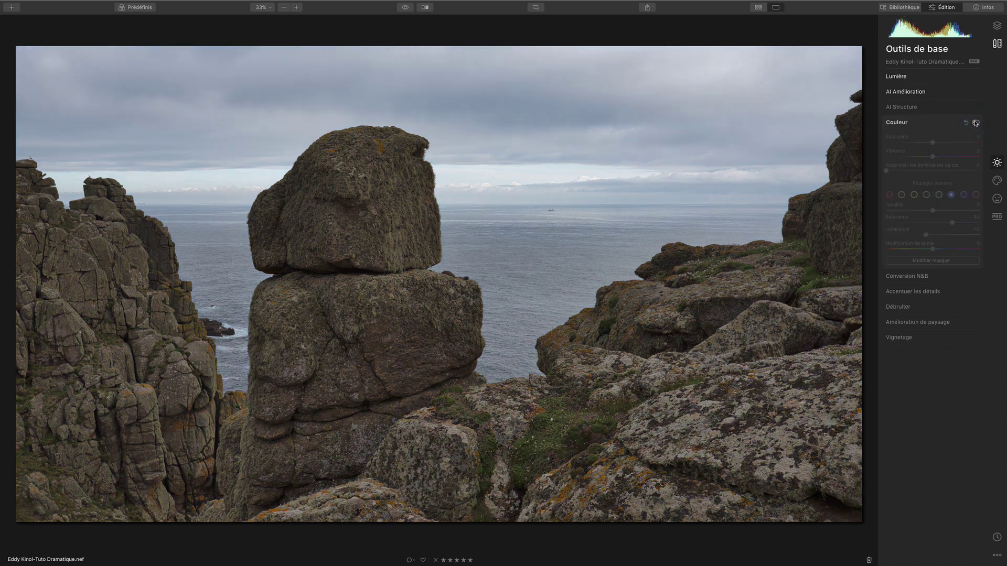
pyautogui.click(976, 122)
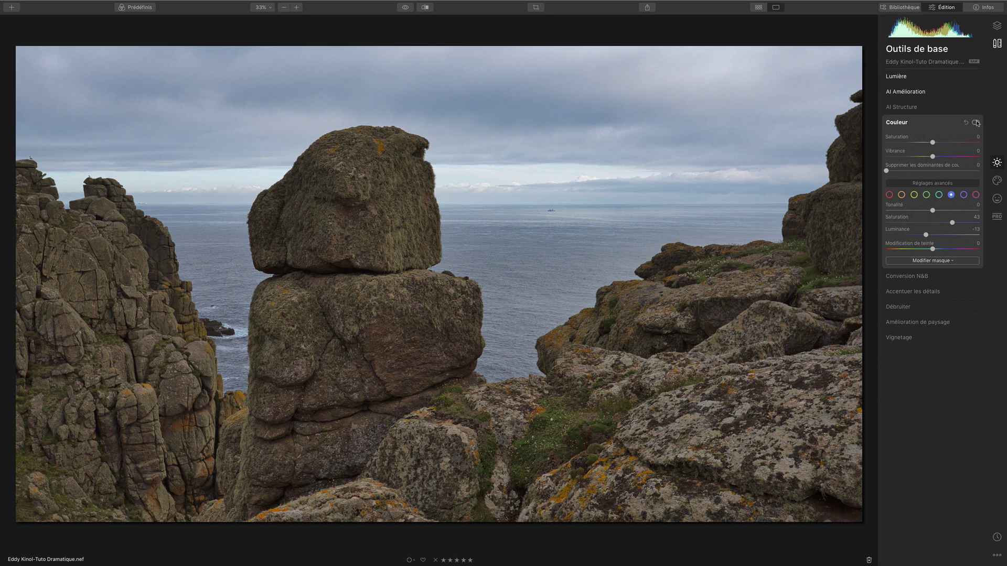
pyautogui.click(976, 123)
pyautogui.click(976, 123)
pyautogui.click(976, 123)
pyautogui.click(976, 123)
pyautogui.click(406, 9)
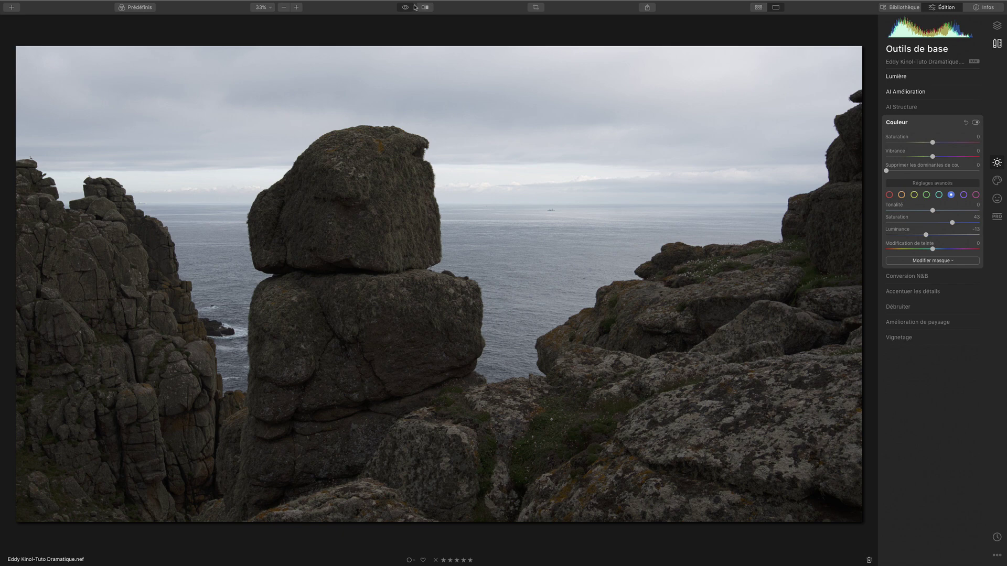
pyautogui.click(414, 7)
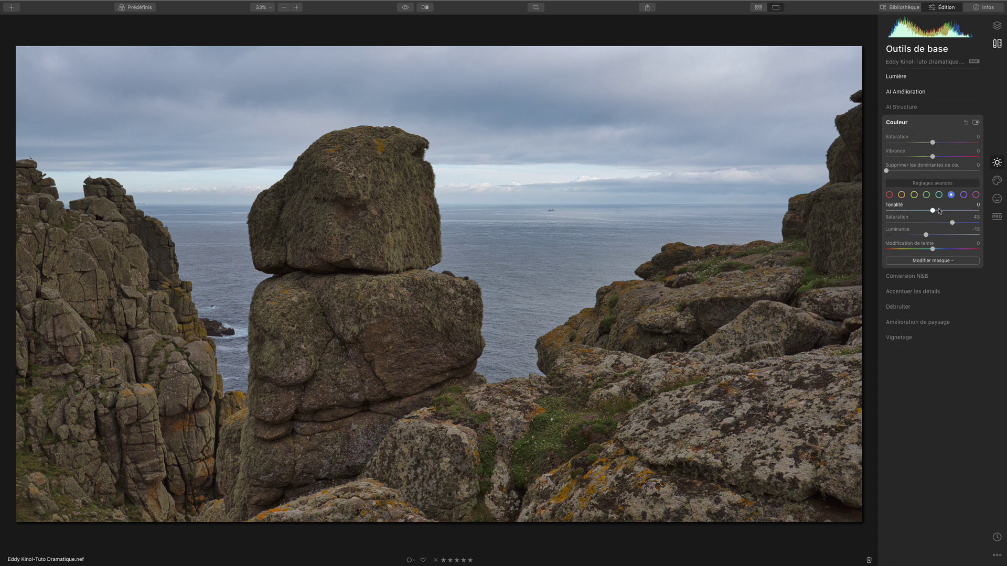
# Step: Enhance the landscape with haze reduction at 19, golden hour at 10 and foliage enhancement at 25
pyautogui.click(913, 324)
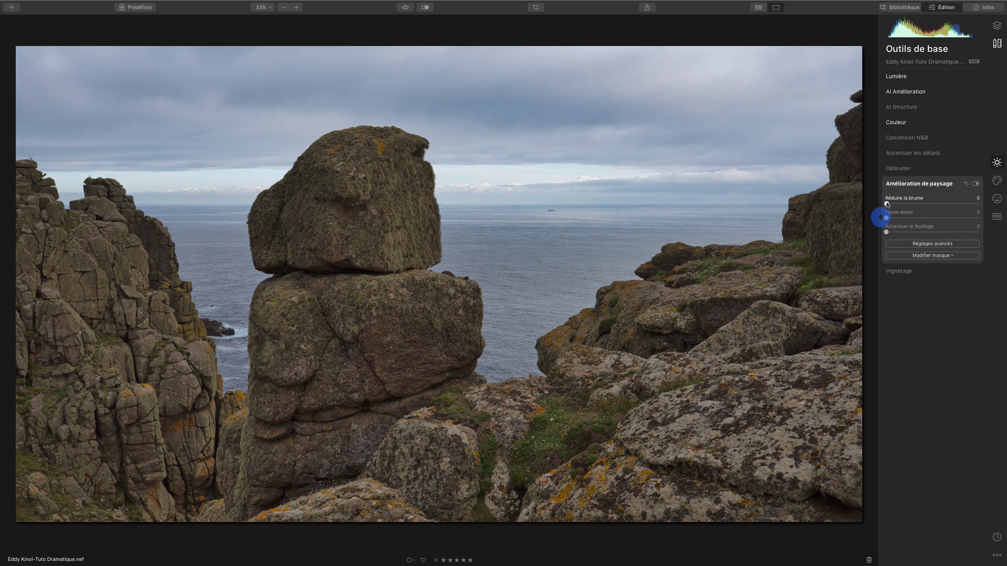
pyautogui.moveTo(886, 204); pyautogui.dragTo(905, 205)
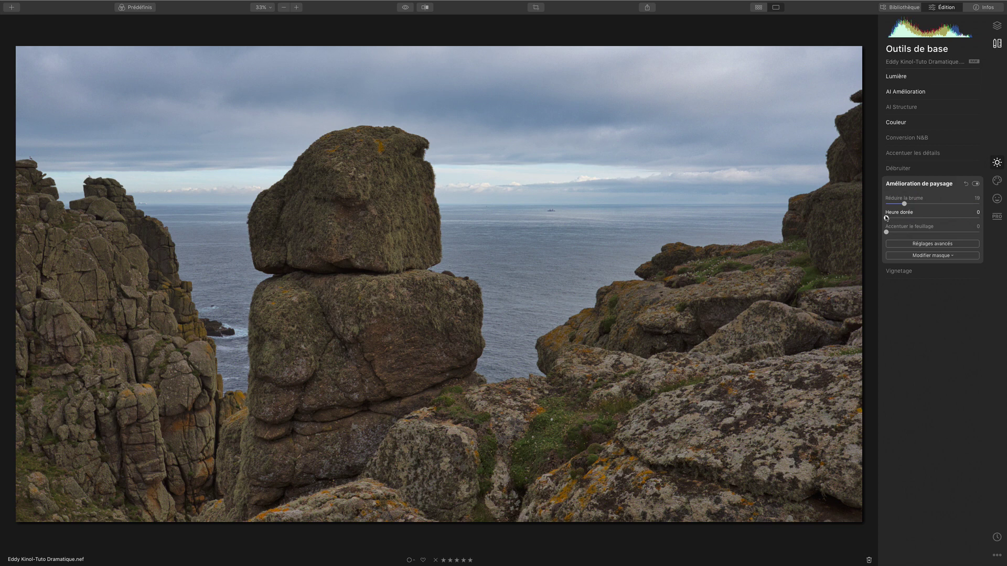
pyautogui.moveTo(890, 218); pyautogui.dragTo(911, 214)
pyautogui.moveTo(887, 232); pyautogui.dragTo(910, 233)
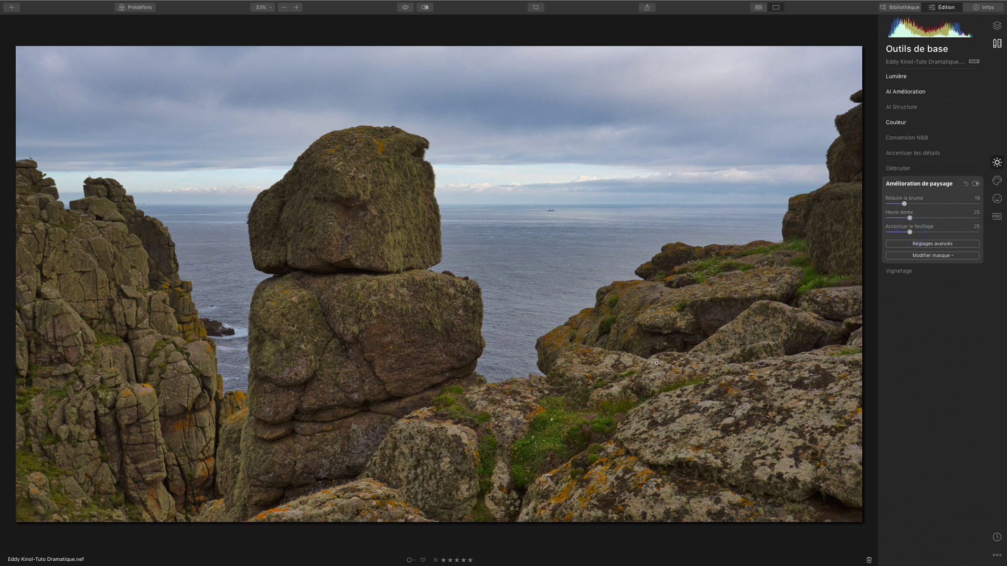
pyautogui.moveTo(910, 218); pyautogui.dragTo(896, 218)
# Step: Compare the photo with and without the landscape enhancement, and compare the whole edit with the original
pyautogui.click(975, 184)
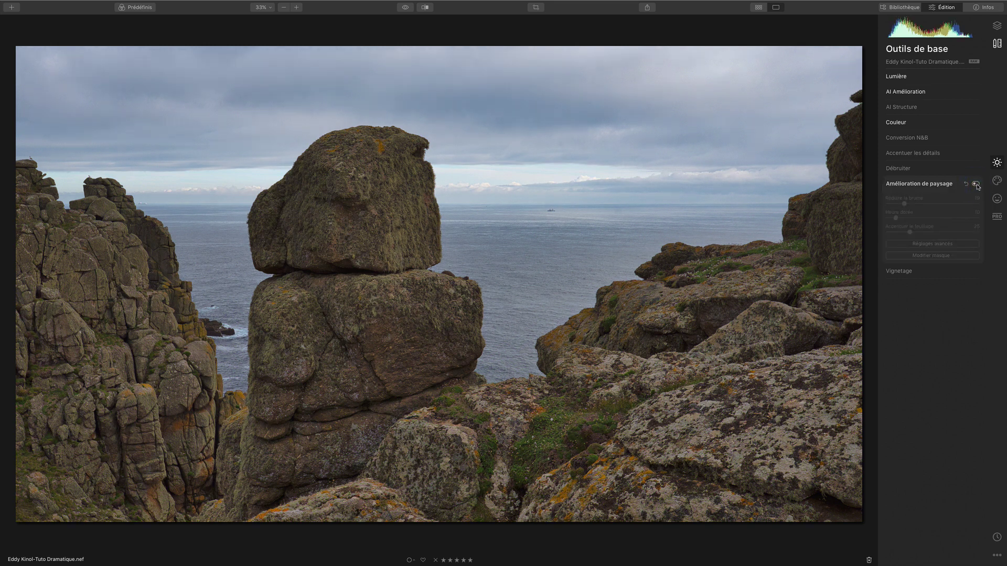
pyautogui.click(975, 184)
pyautogui.click(975, 185)
pyautogui.click(975, 185)
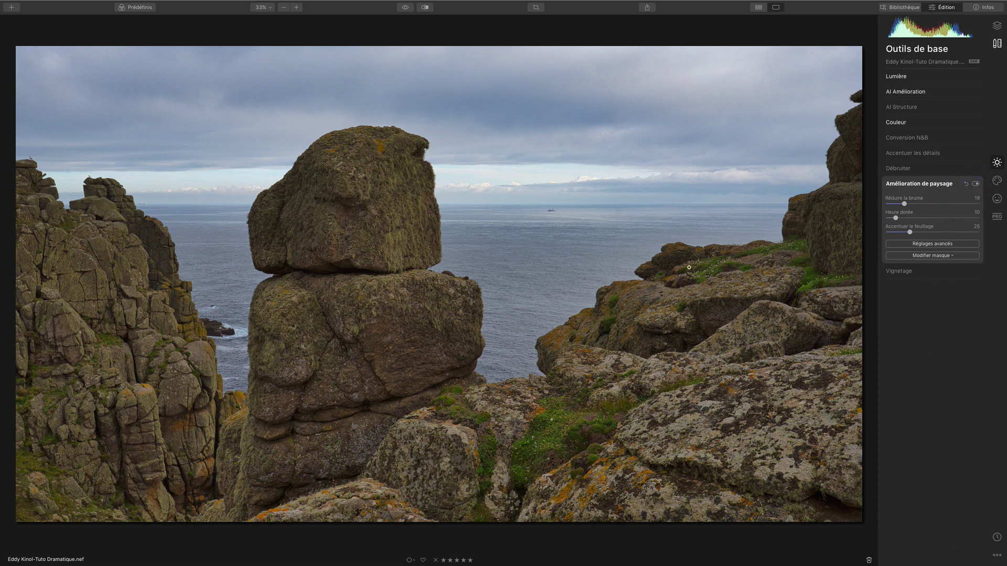
pyautogui.click(405, 7)
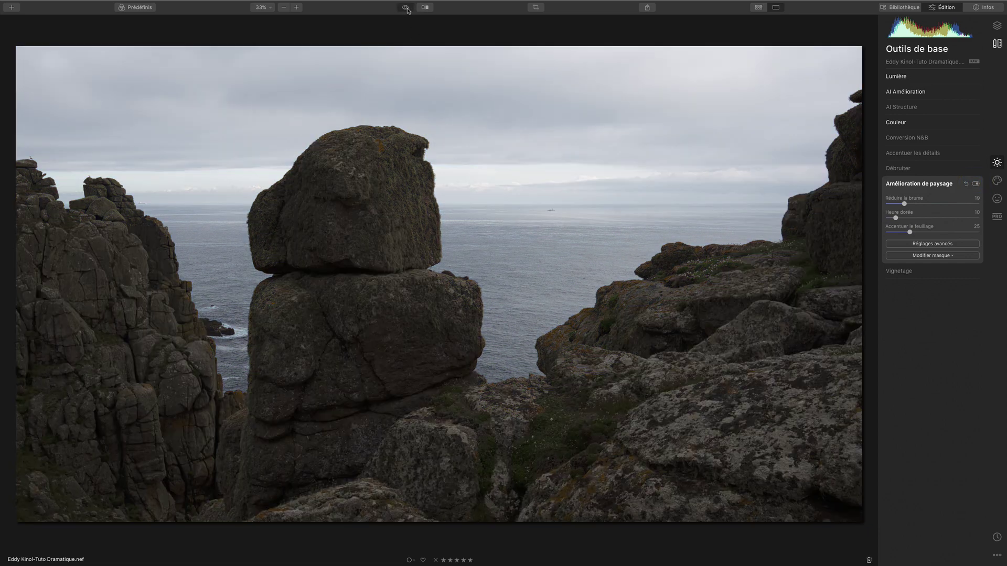
pyautogui.click(406, 8)
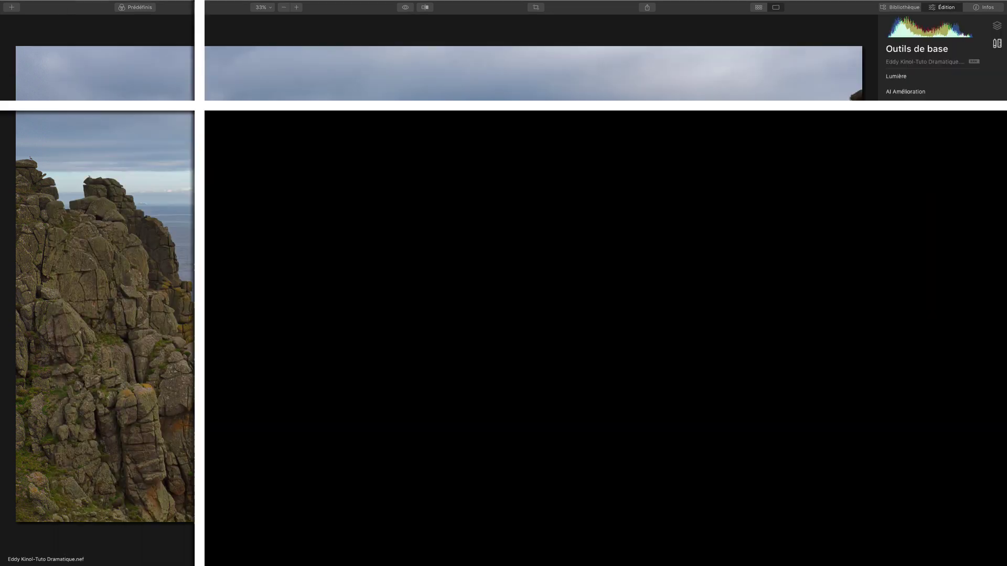
pyautogui.click(948, 183)
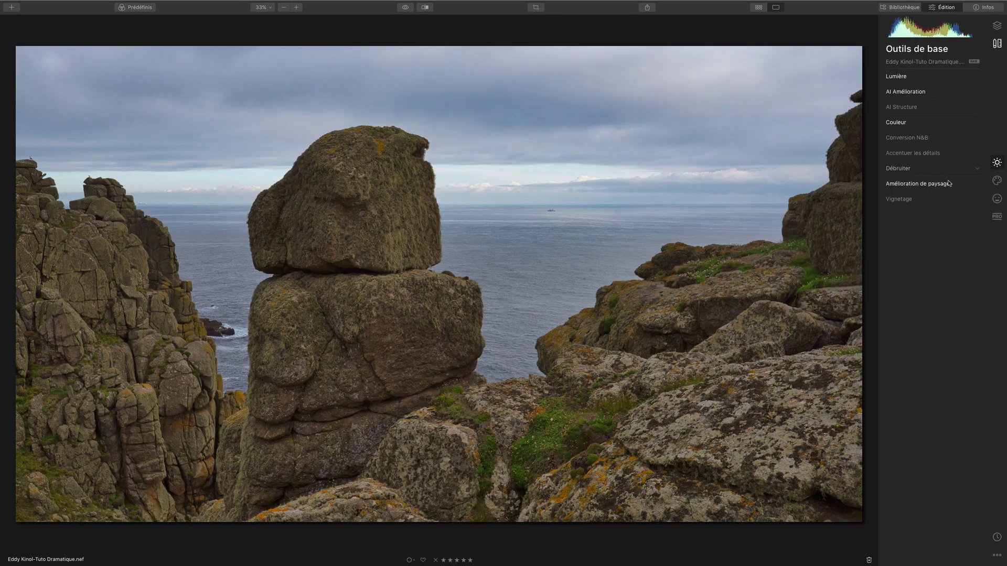
# Step: Set fine details to 16, medium details to 17 and coarse details to -11, and check the effect on the central rock at 100% zoom
pyautogui.click(925, 152)
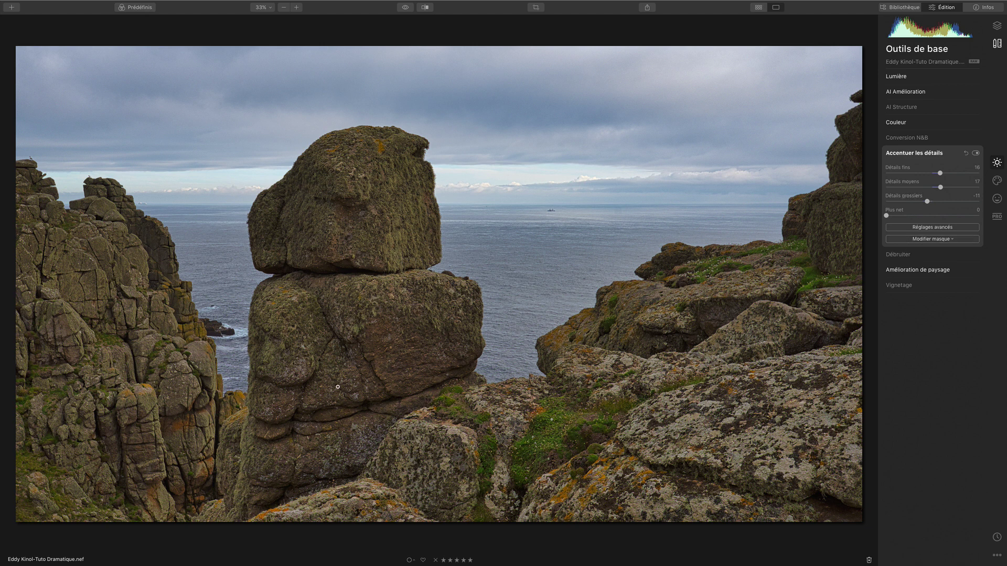
pyautogui.click(316, 415)
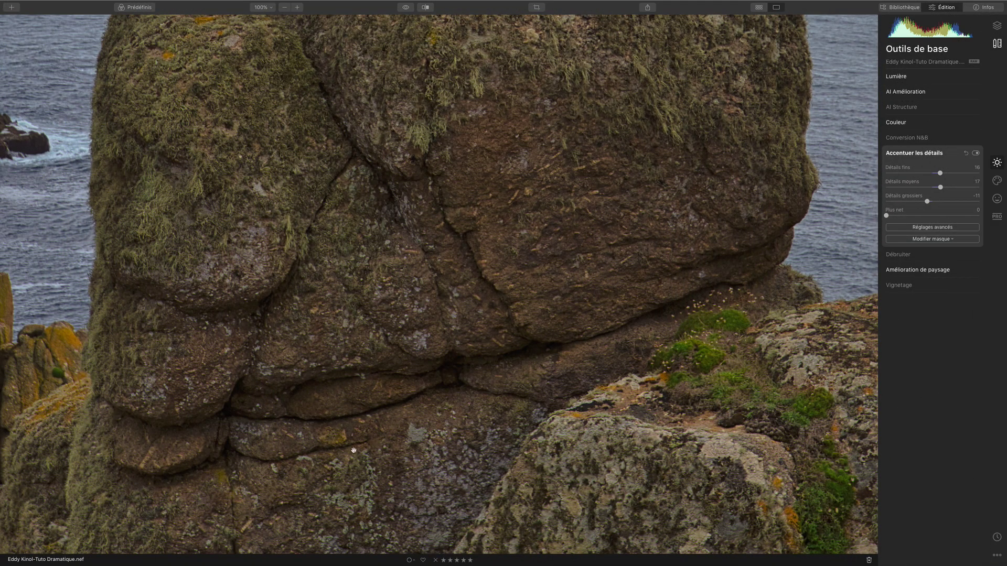
pyautogui.click(976, 153)
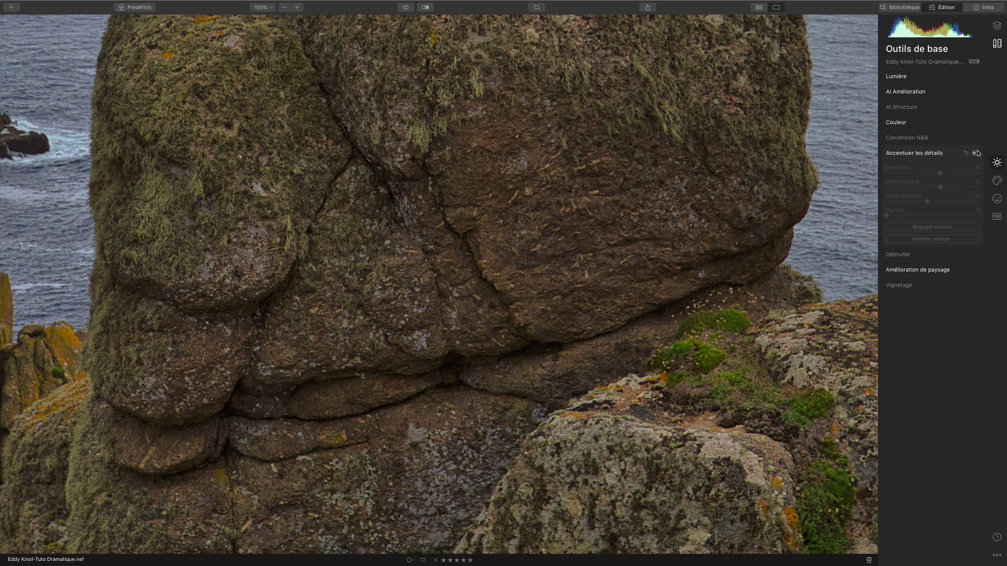
pyautogui.click(976, 153)
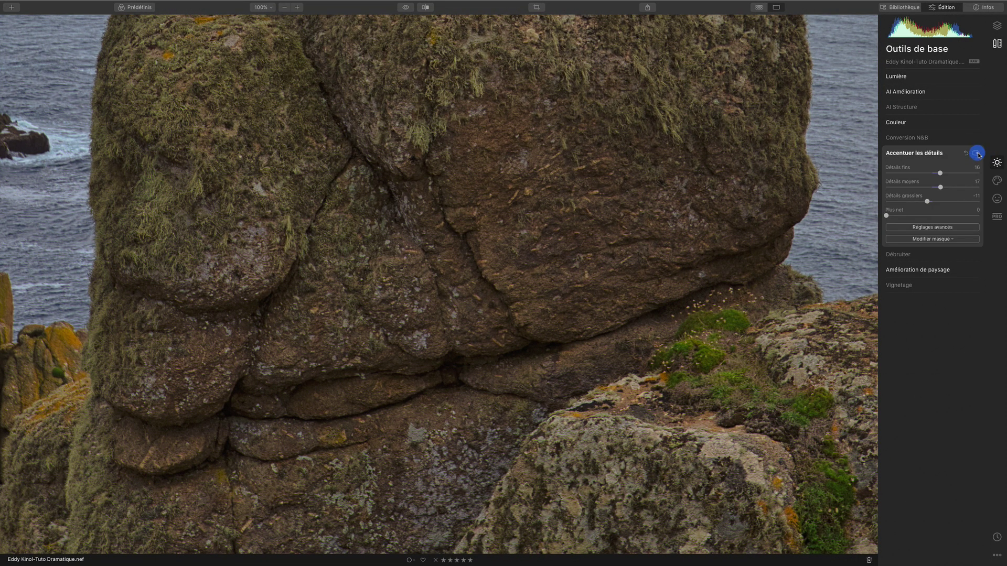
# Step: Try fine details at 31, medium details at 28 and coarse details at 0, and compare the whole photo with and without them
pyautogui.click(947, 173)
pyautogui.click(941, 202)
pyautogui.doubleClick(940, 201)
pyautogui.doubleClick(935, 204)
pyautogui.click(594, 263)
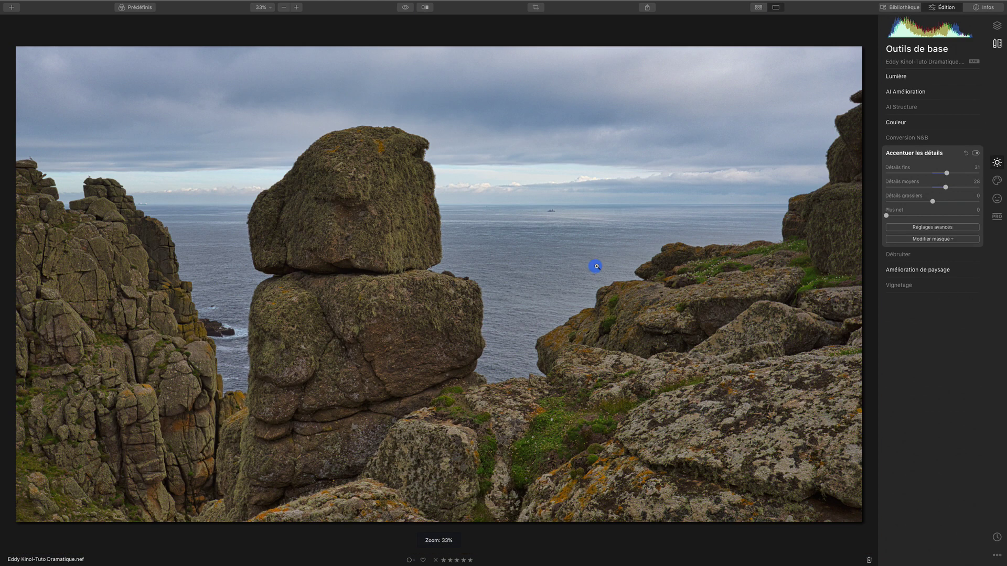
pyautogui.click(977, 153)
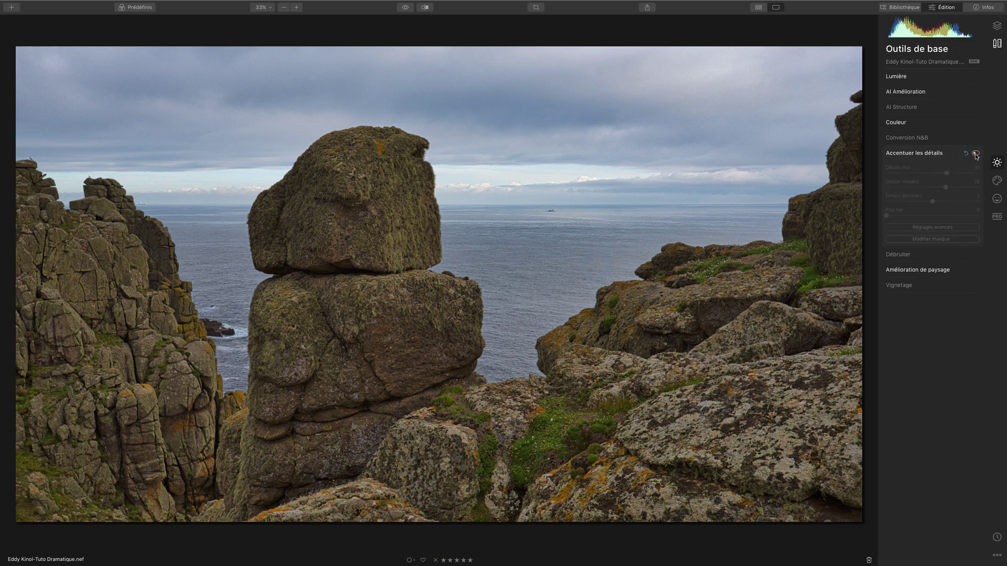
pyautogui.click(976, 154)
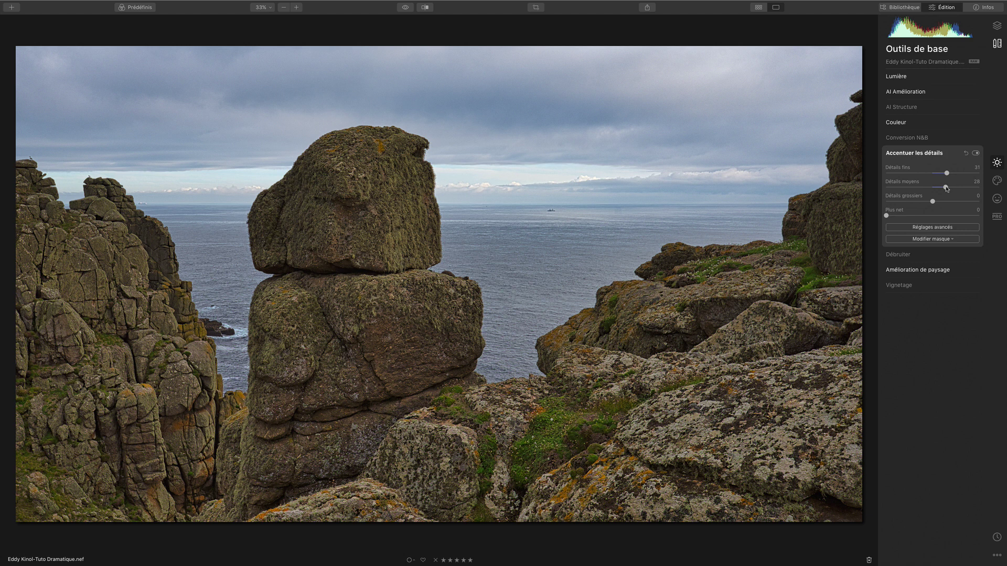
# Step: Set fine details to 18, medium details to 17 and coarse details to -4, and compare the photo with and without them
pyautogui.moveTo(946, 188); pyautogui.dragTo(941, 173)
pyautogui.moveTo(932, 202); pyautogui.dragTo(931, 202)
pyautogui.click(975, 153)
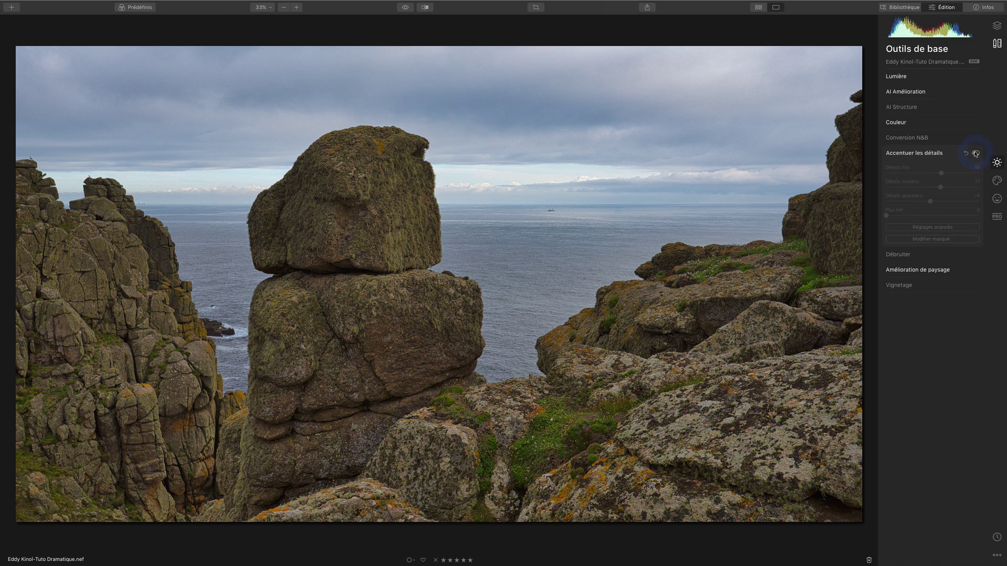
pyautogui.click(975, 153)
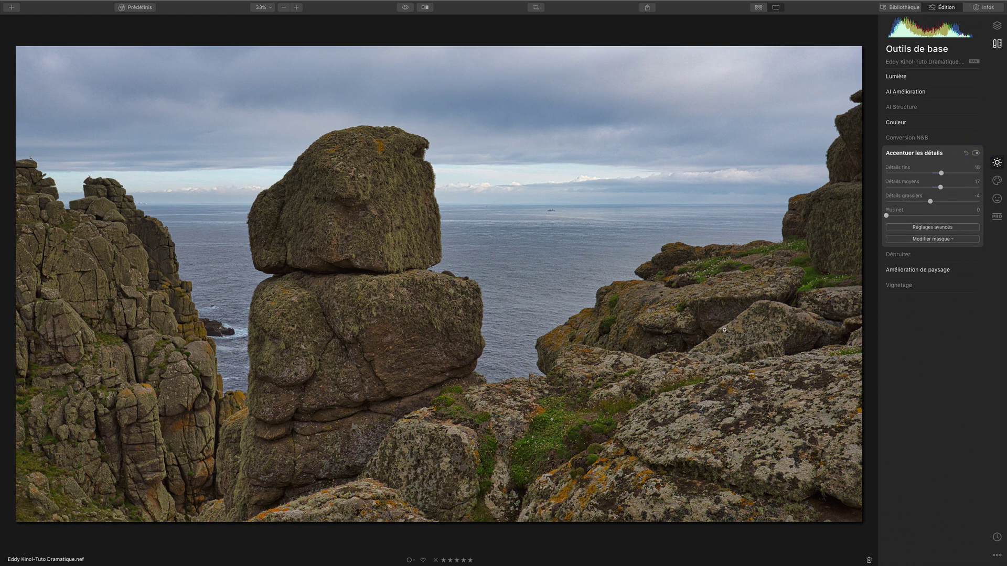
# Step: Add a vignette with an amount of -100, a size of 0 and a roundness of 31
pyautogui.click(903, 285)
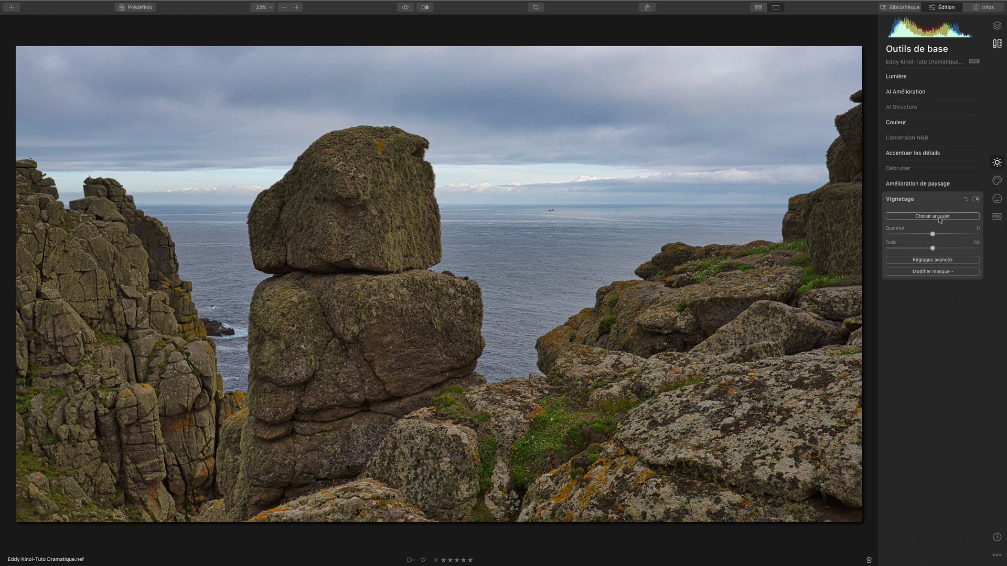
pyautogui.click(917, 235)
pyautogui.click(932, 260)
pyautogui.moveTo(932, 249); pyautogui.dragTo(885, 234)
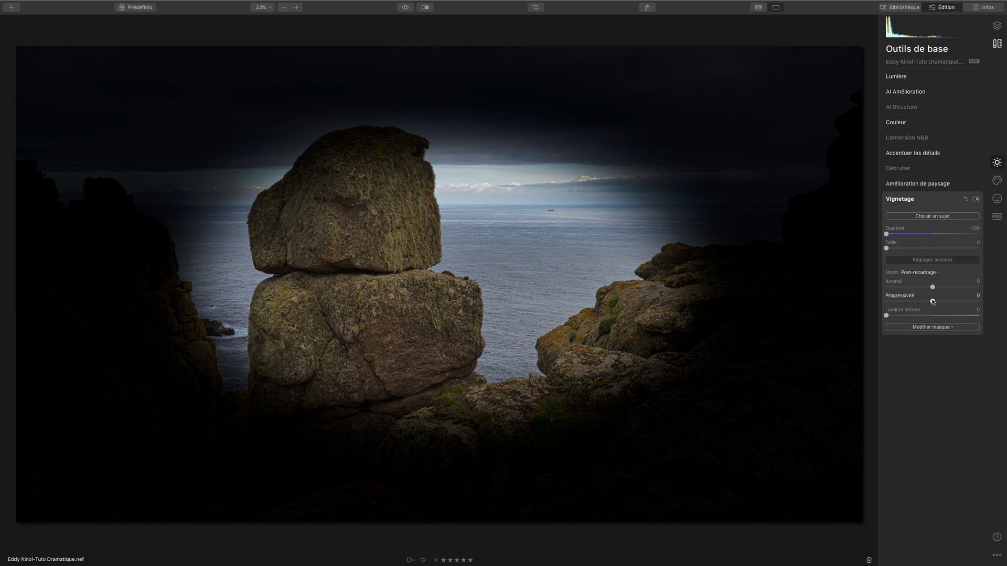
pyautogui.moveTo(933, 287)
pyautogui.mouseDown()
pyautogui.moveTo(912, 286)
pyautogui.moveTo(947, 287)
pyautogui.mouseUp()
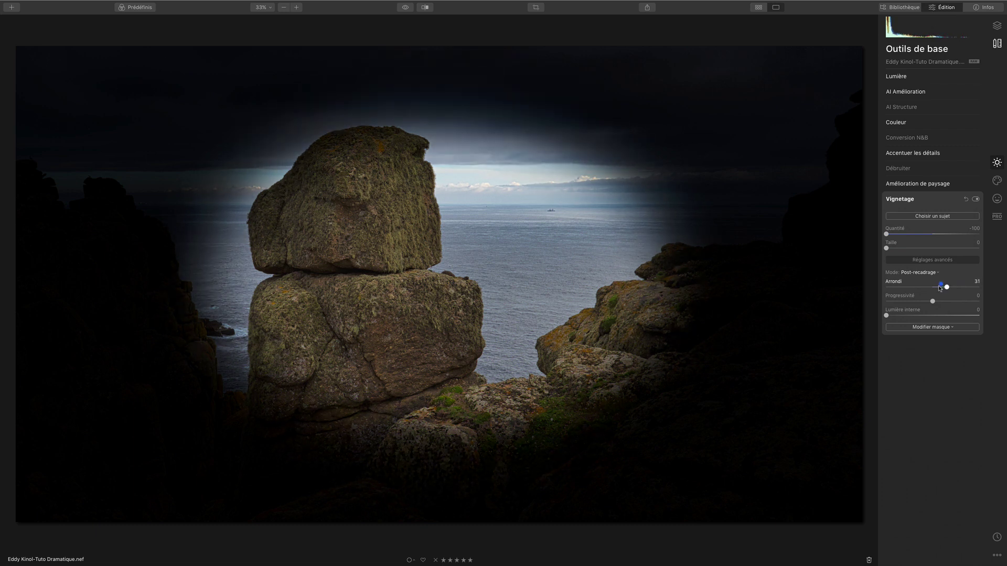
# Step: Centre the vignette on the cliff left of the stacked rocks, with feathering at 100 and the amount at -34
pyautogui.click(932, 216)
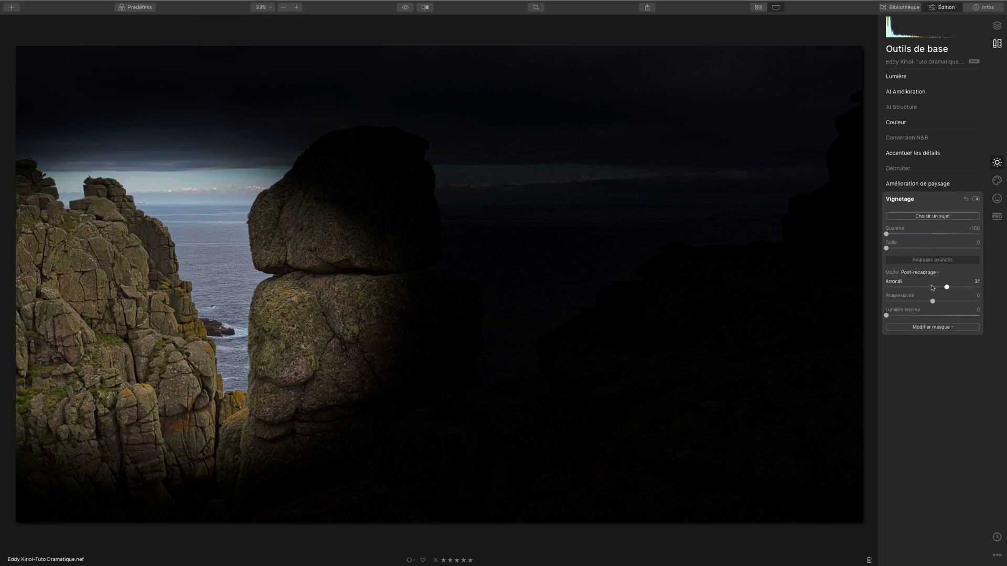
pyautogui.moveTo(932, 302); pyautogui.dragTo(1006, 295)
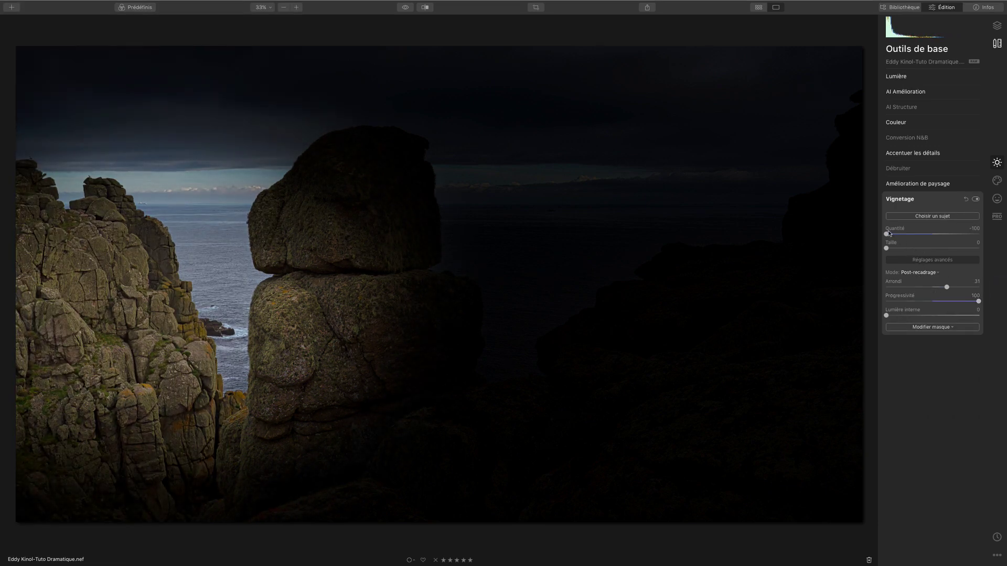
pyautogui.moveTo(887, 235); pyautogui.dragTo(917, 234)
# Step: Compare the photo with and without the vignette
pyautogui.click(976, 201)
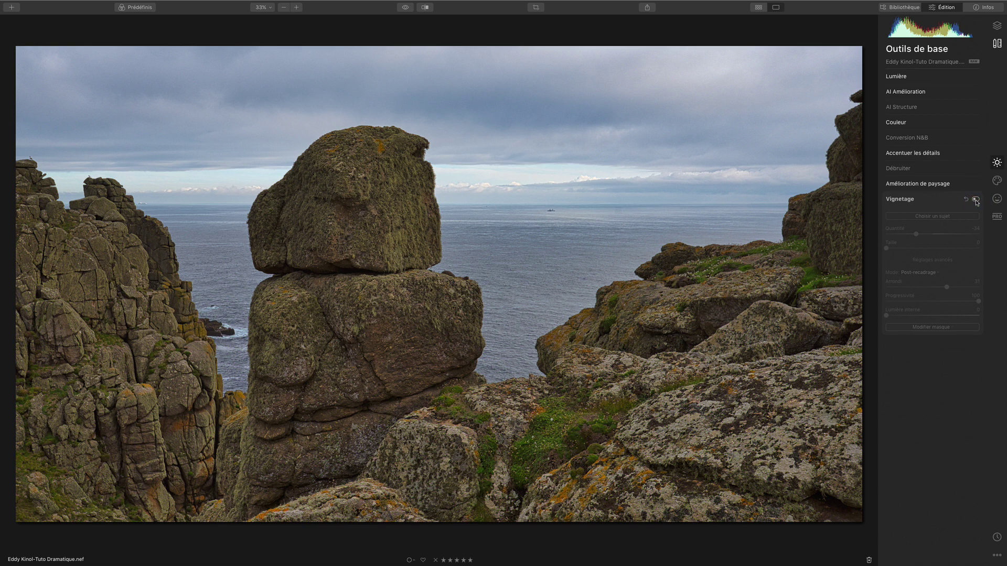
pyautogui.click(977, 201)
pyautogui.click(976, 200)
pyautogui.click(976, 199)
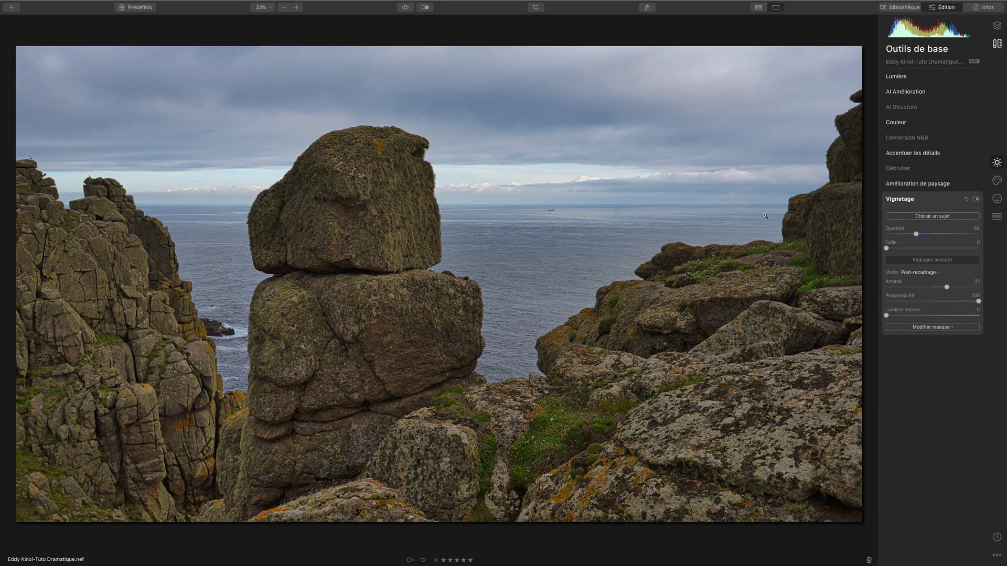
# Step: Compare the original and edited photo in a split before/after view, and view the finished image full screen
pyautogui.click(406, 7)
pyautogui.click(425, 7)
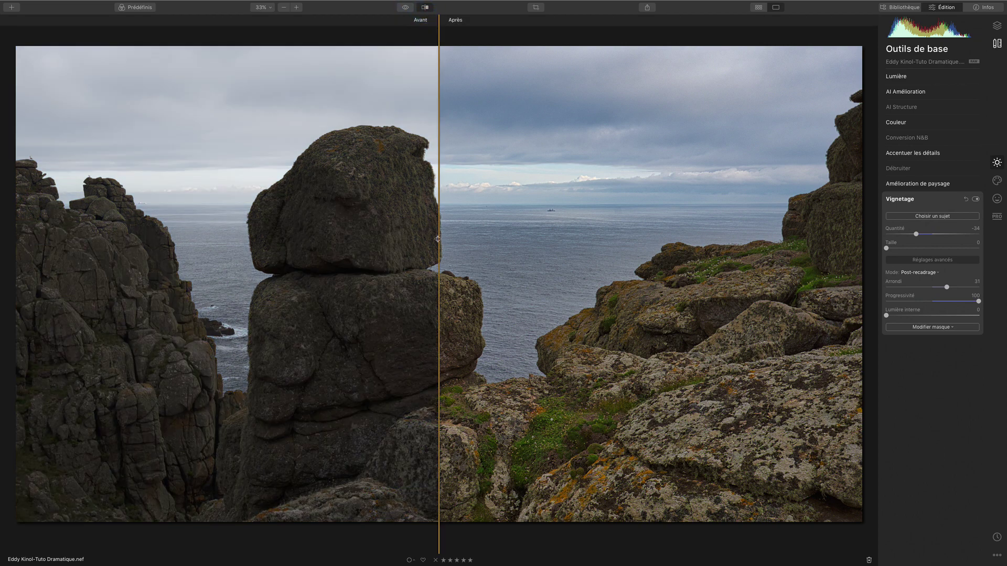
pyautogui.moveTo(437, 239); pyautogui.dragTo(936, 166)
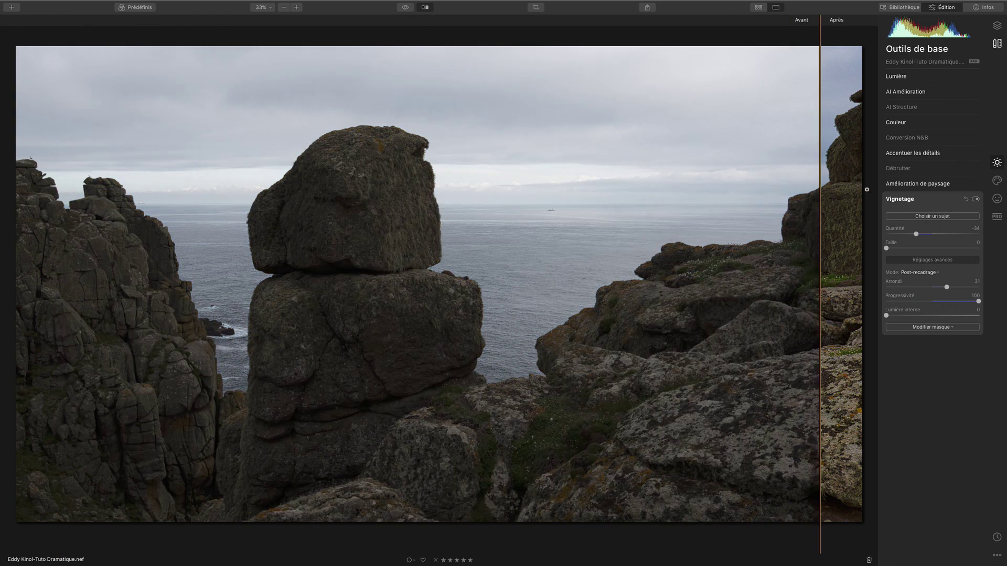
pyautogui.moveTo(867, 189); pyautogui.dragTo(632, 265)
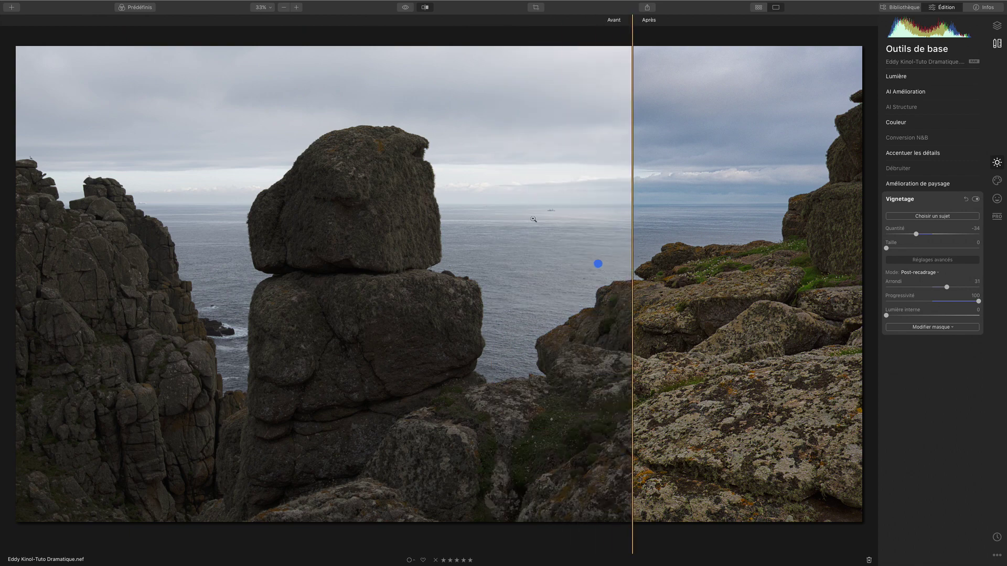
pyautogui.click(425, 7)
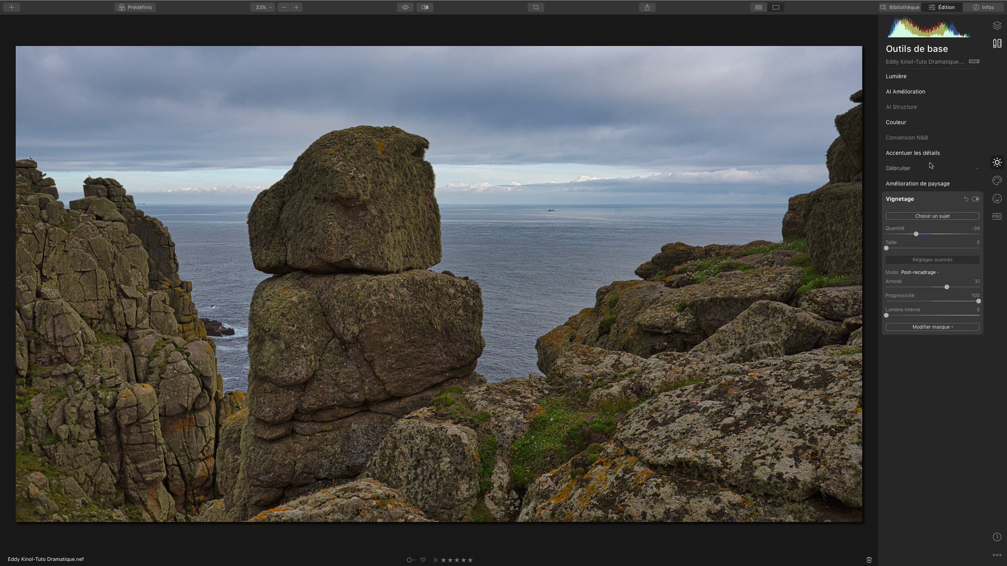
pyautogui.press('f')
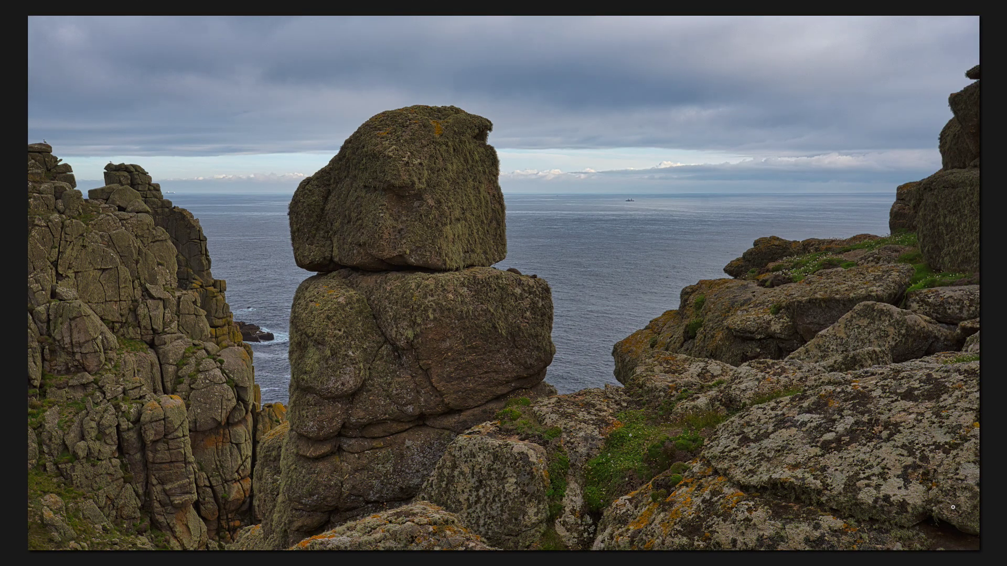